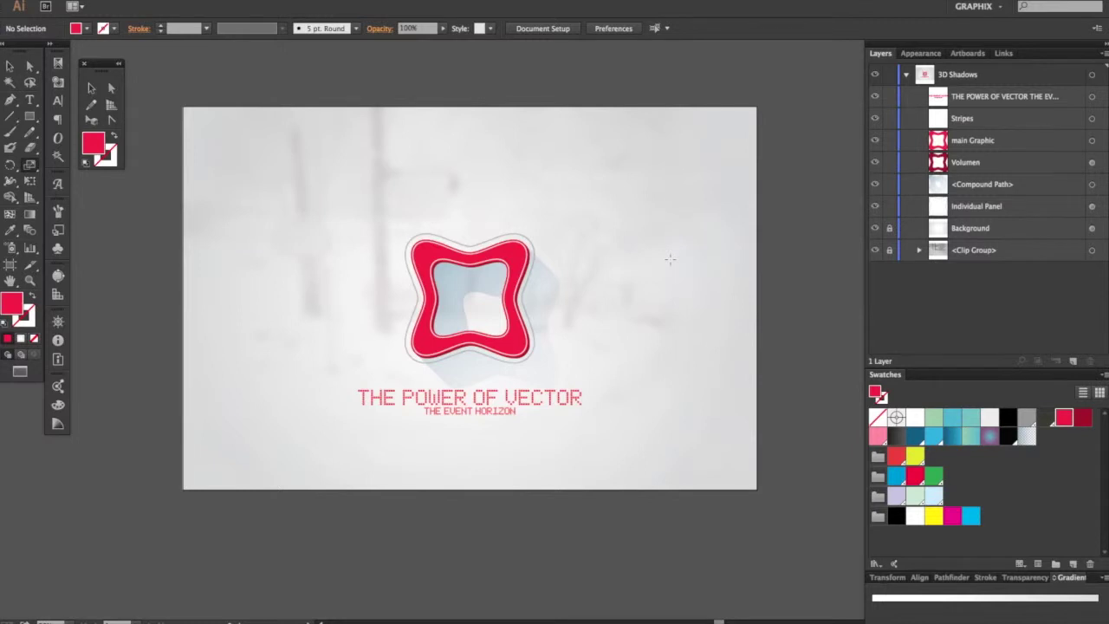
- Examine the finished red graphic up close, including its thin volume edge, surrounding outline and long blue-grey shadow
key(super+plus)
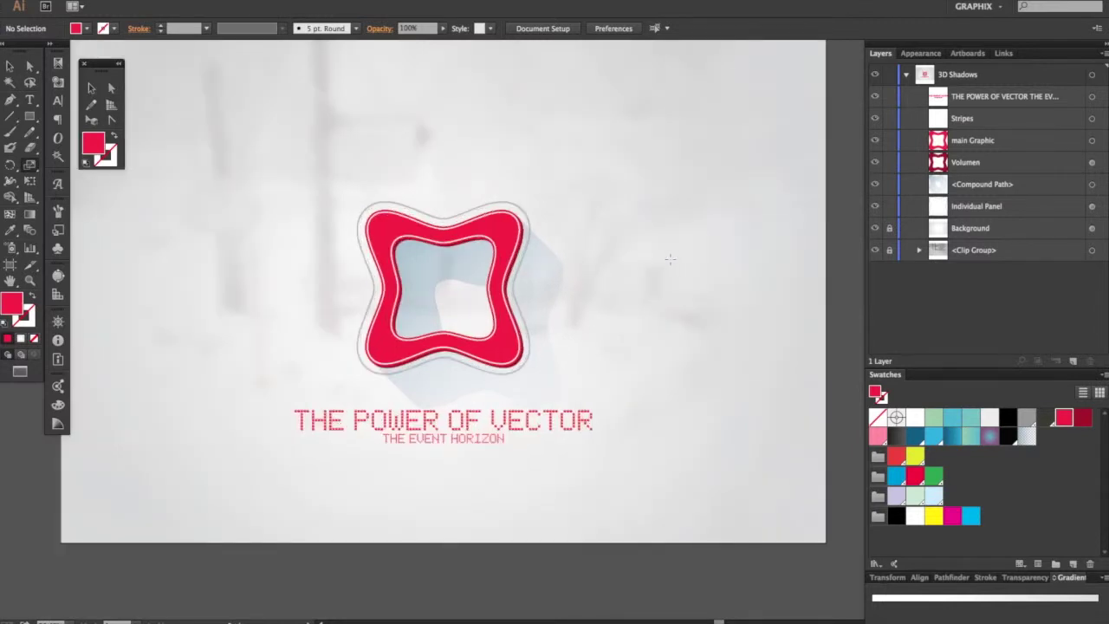
drag(468, 235, 529, 249)
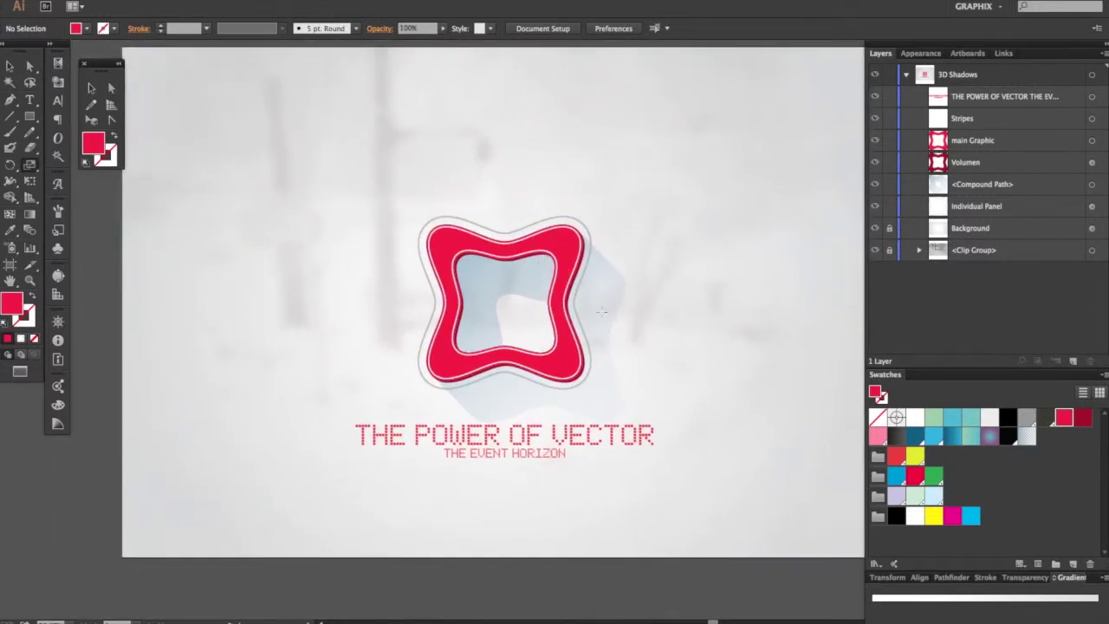
drag(716, 273, 629, 239)
key(super+plus)
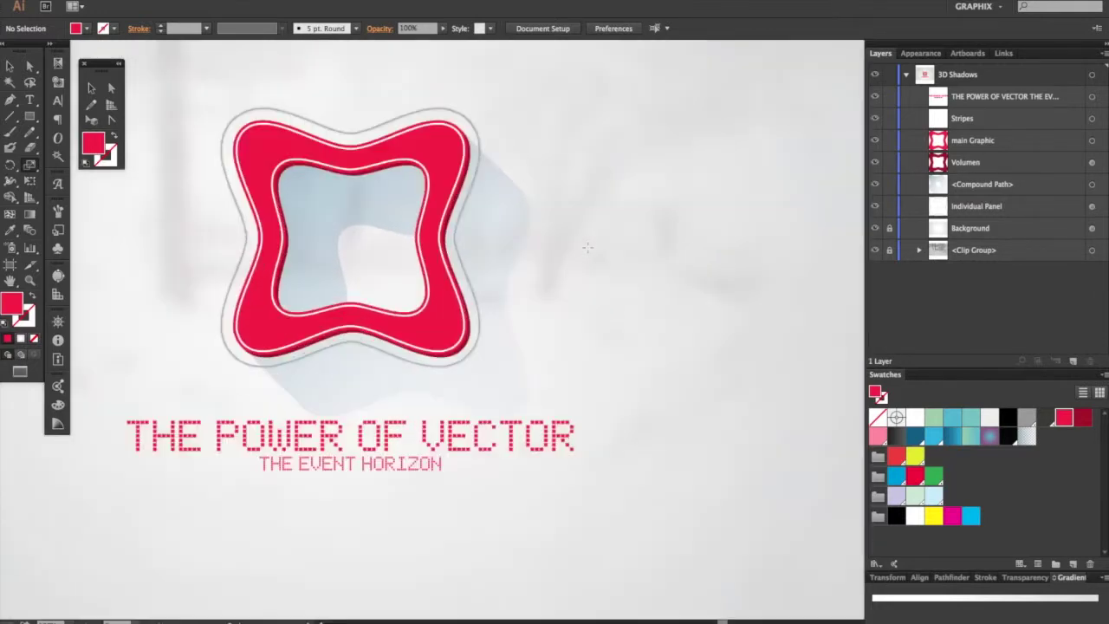
drag(559, 240, 681, 333)
key(super+minus)
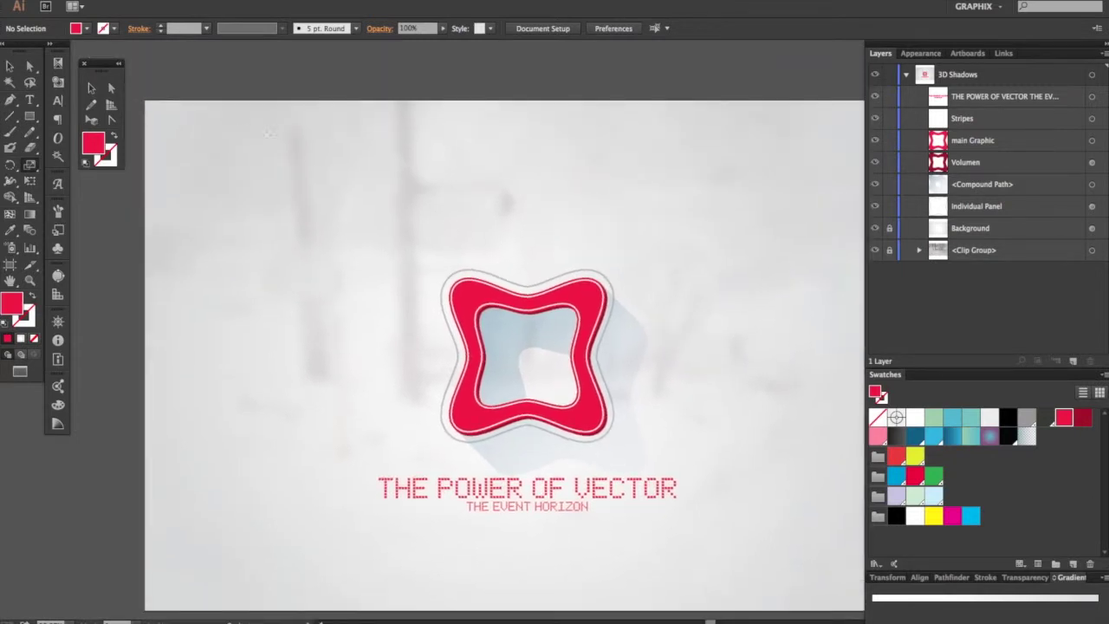
drag(305, 188, 216, 126)
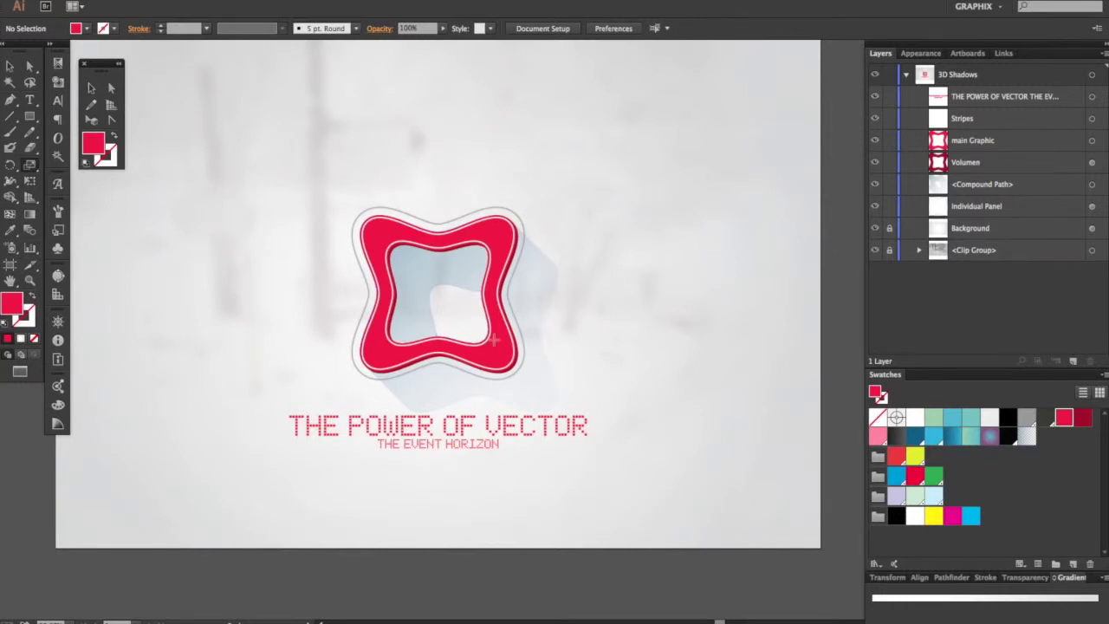
drag(562, 386, 558, 387)
click(550, 295)
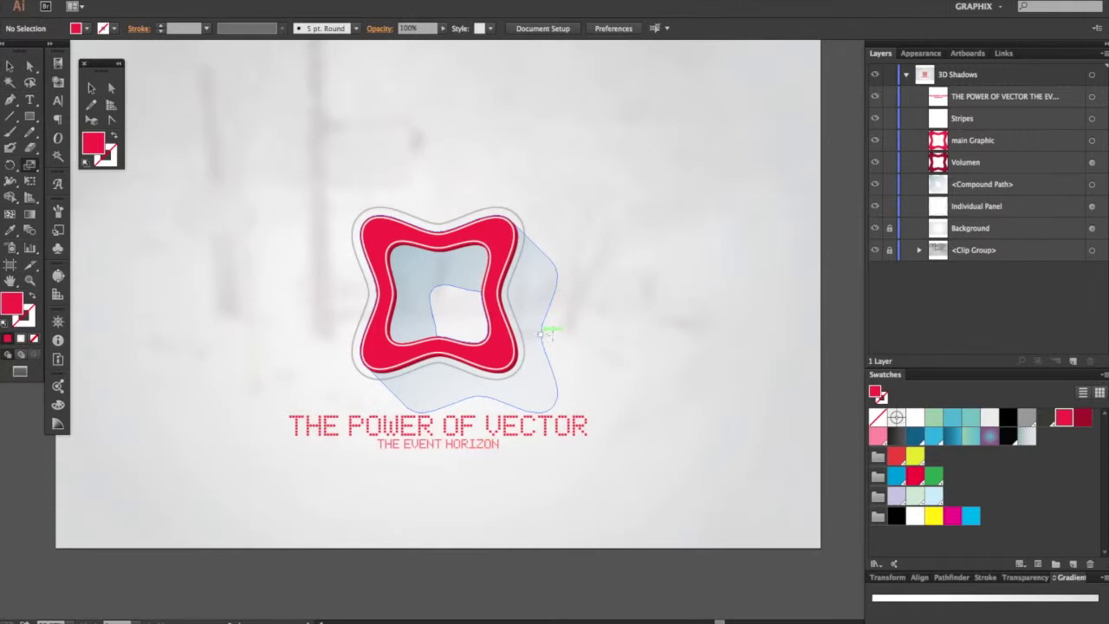
click(626, 309)
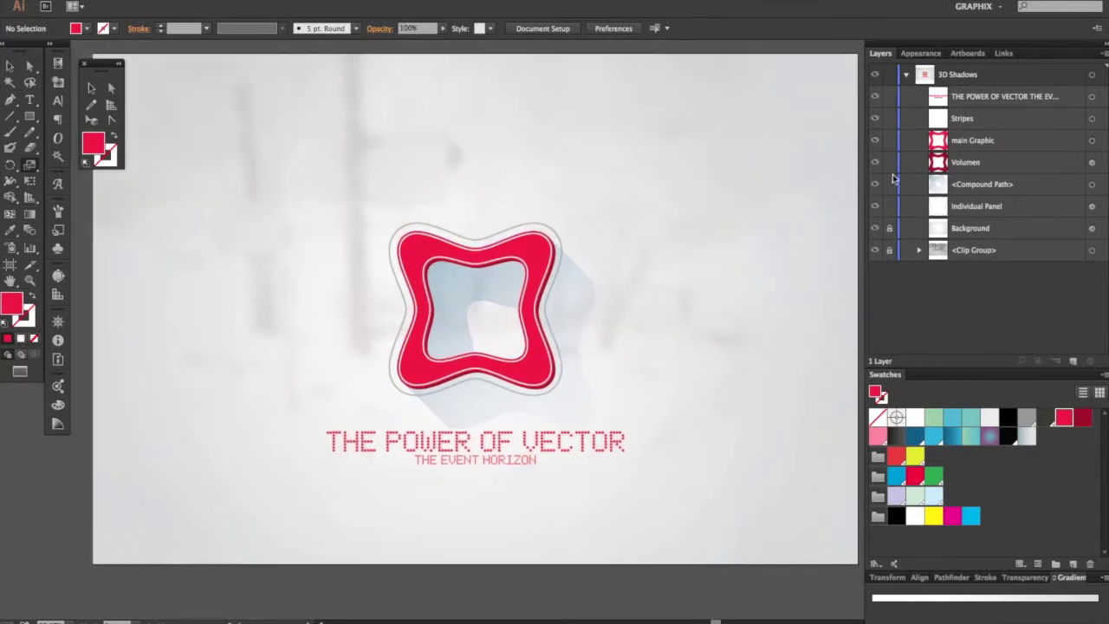
- Hide the Volumen and <Compound Path> items and paste a copy of the main Graphic directly behind the original
click(875, 163)
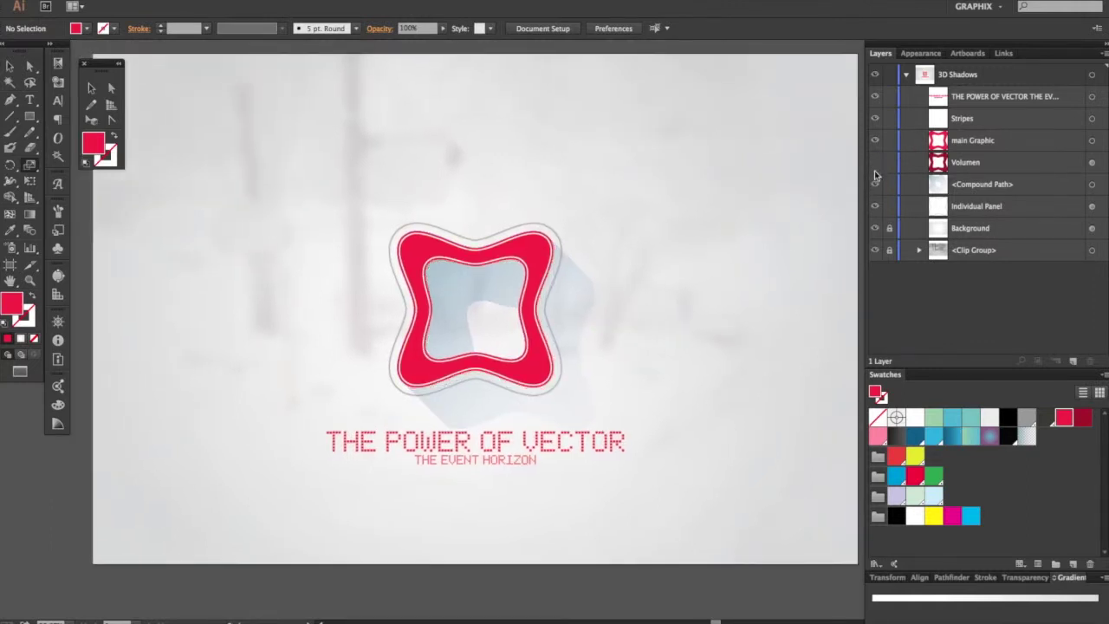
click(875, 185)
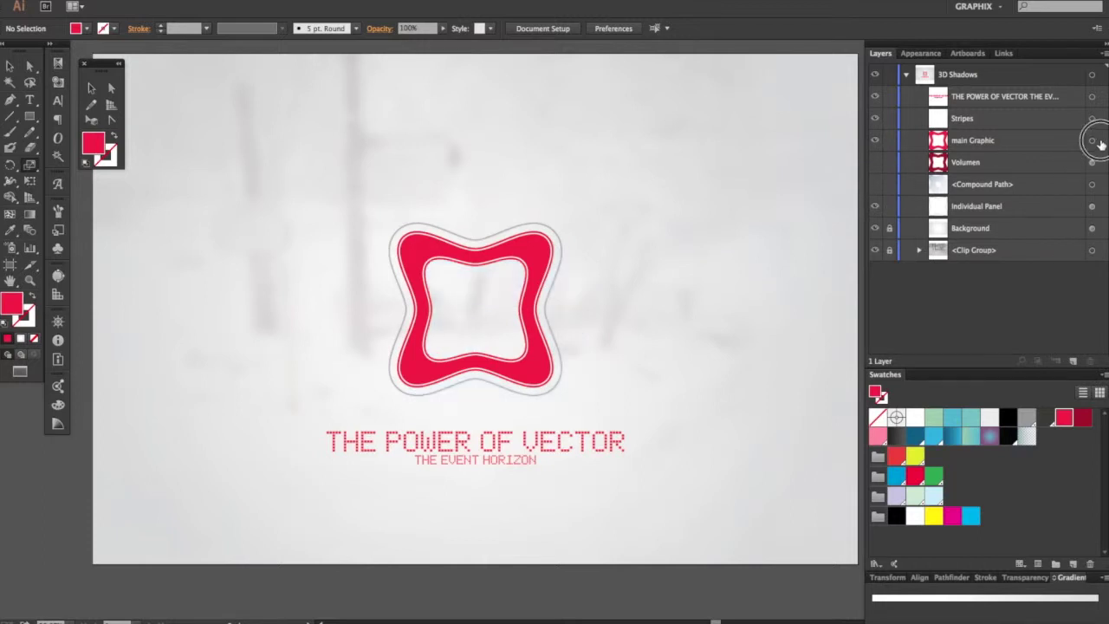
click(1092, 141)
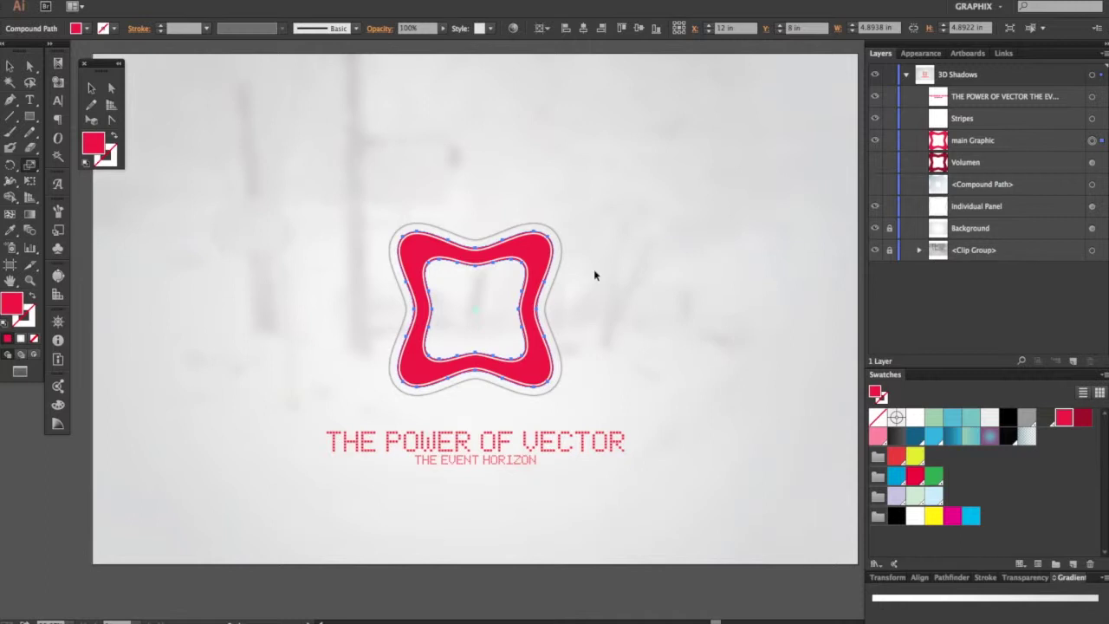
key(ctrl+equal)
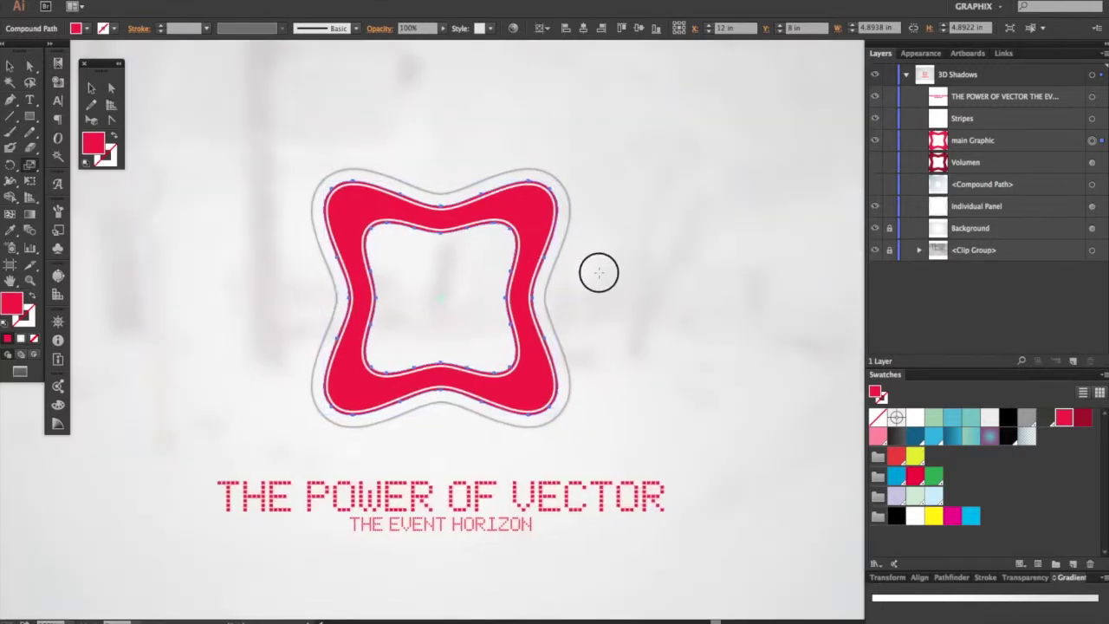
drag(598, 273, 606, 271)
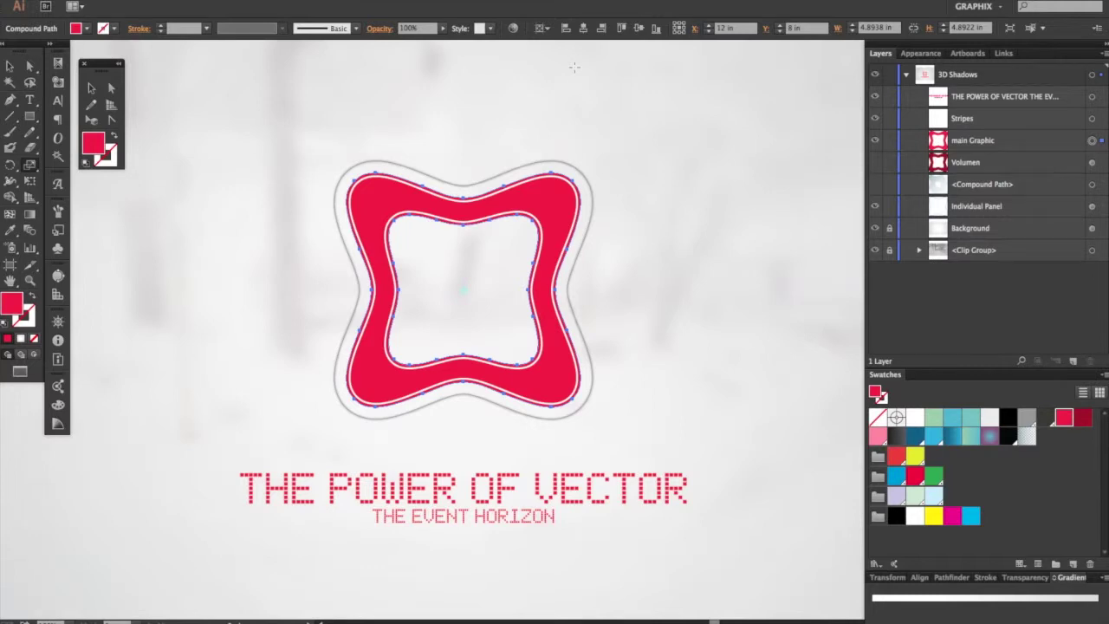
key(ctrl+b)
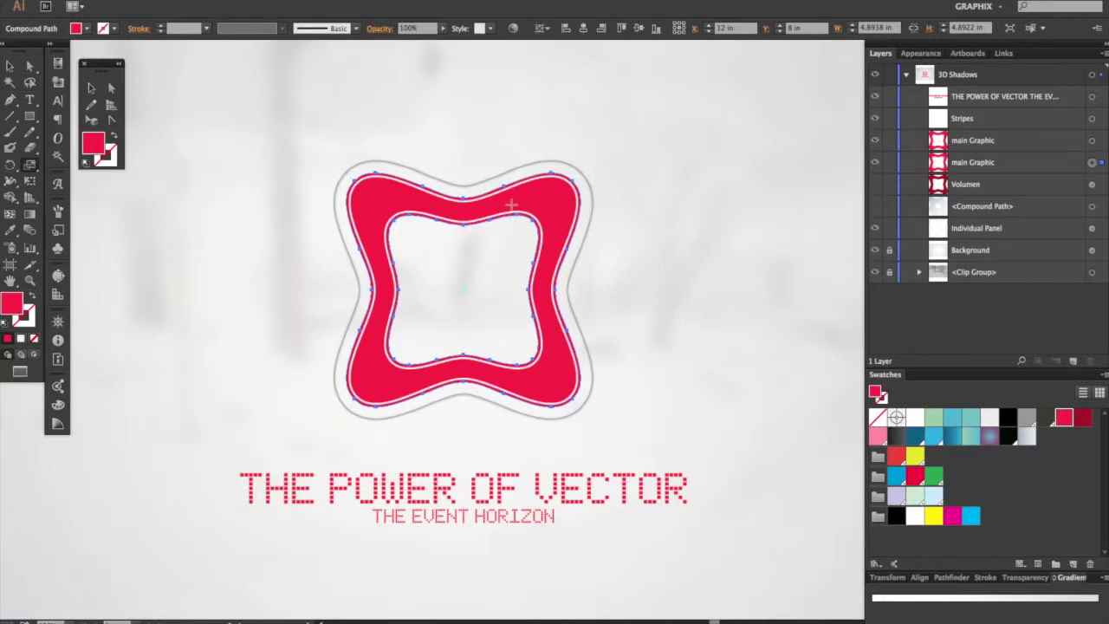
- Start a Distort & Transform > Transform effect on the back copy with horizontal and vertical moves of 0.02 in
click(274, 1)
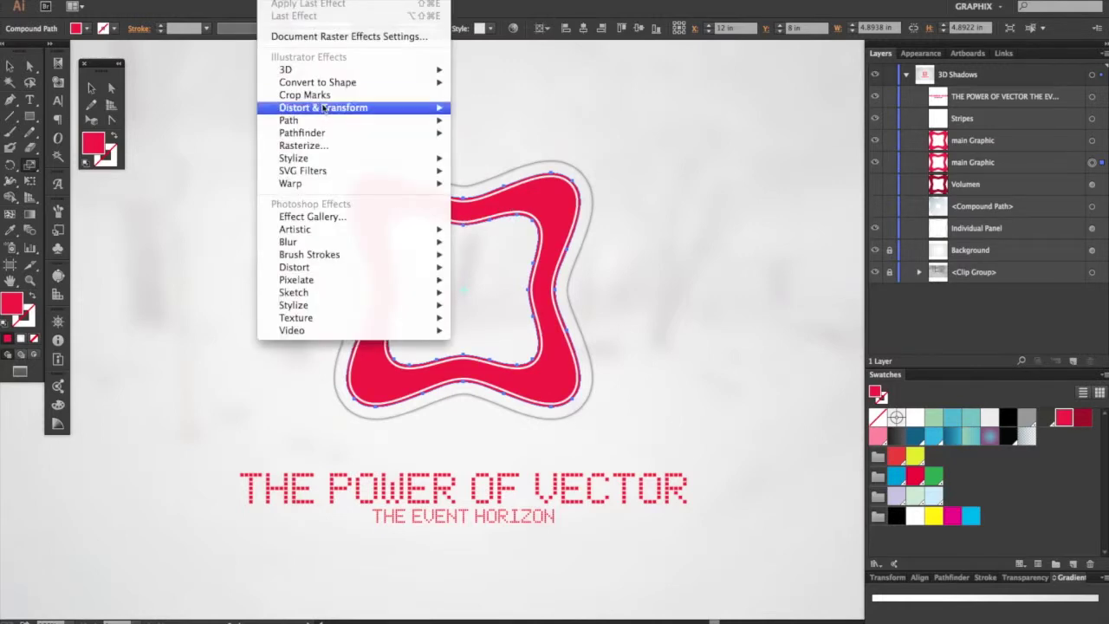
mouse_move(322, 107)
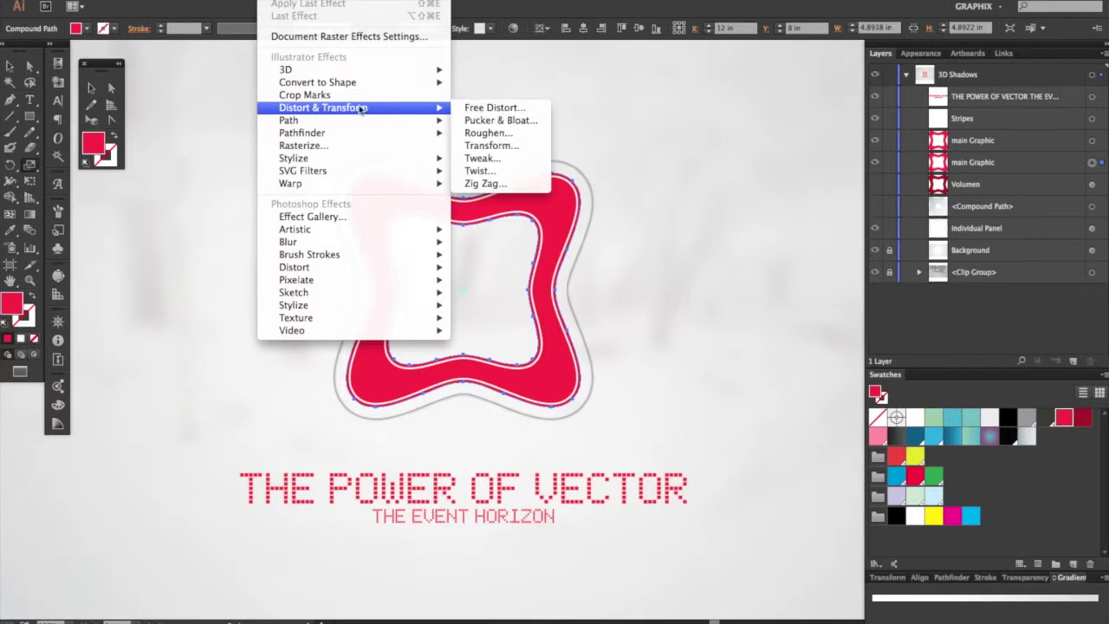
click(498, 146)
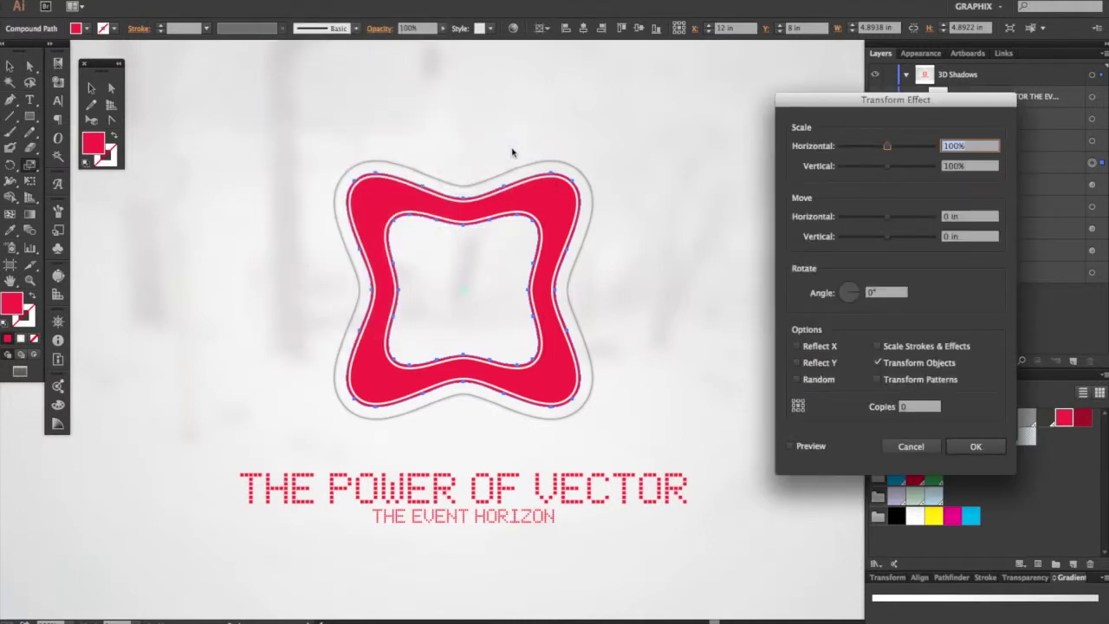
key(Tab)
key(Tab)
key(Tab)
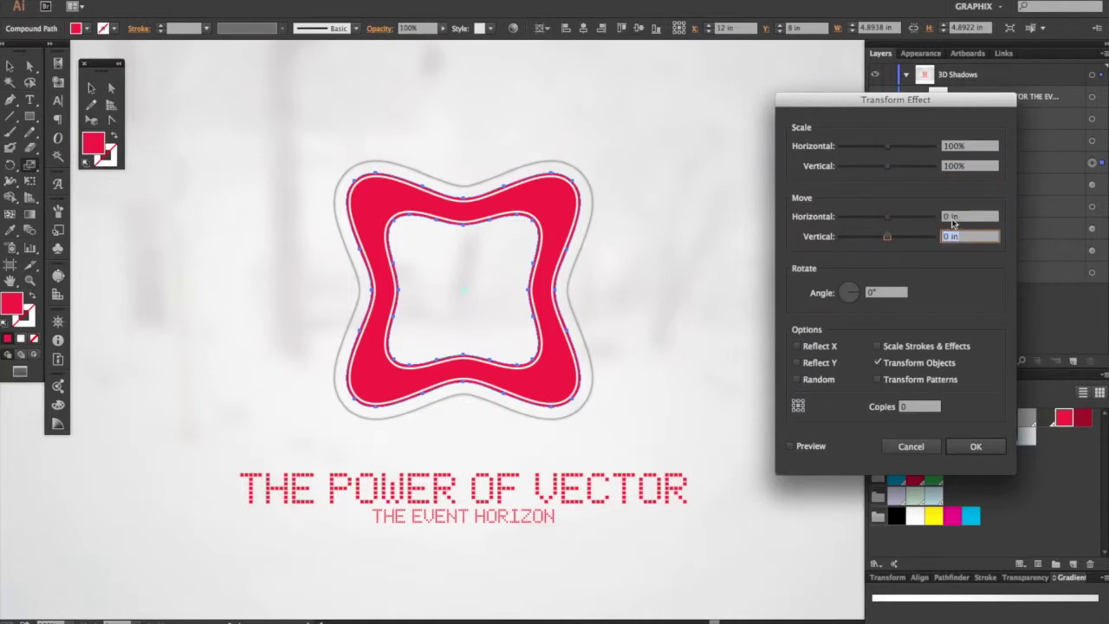
drag(962, 217, 927, 214)
text(.02)
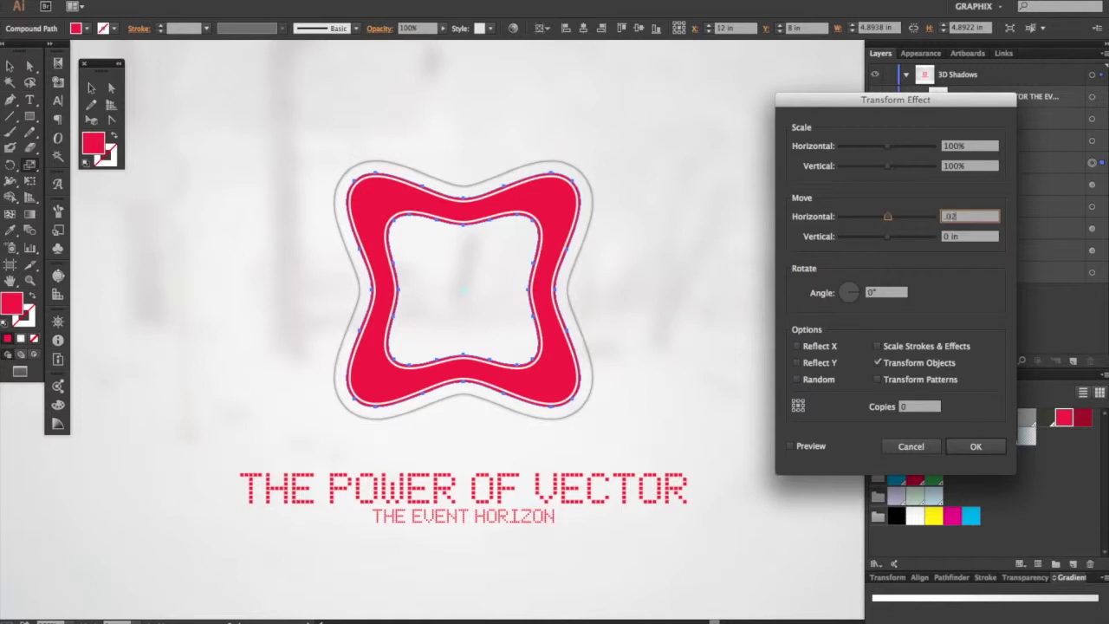
key(Tab)
key(Tab)
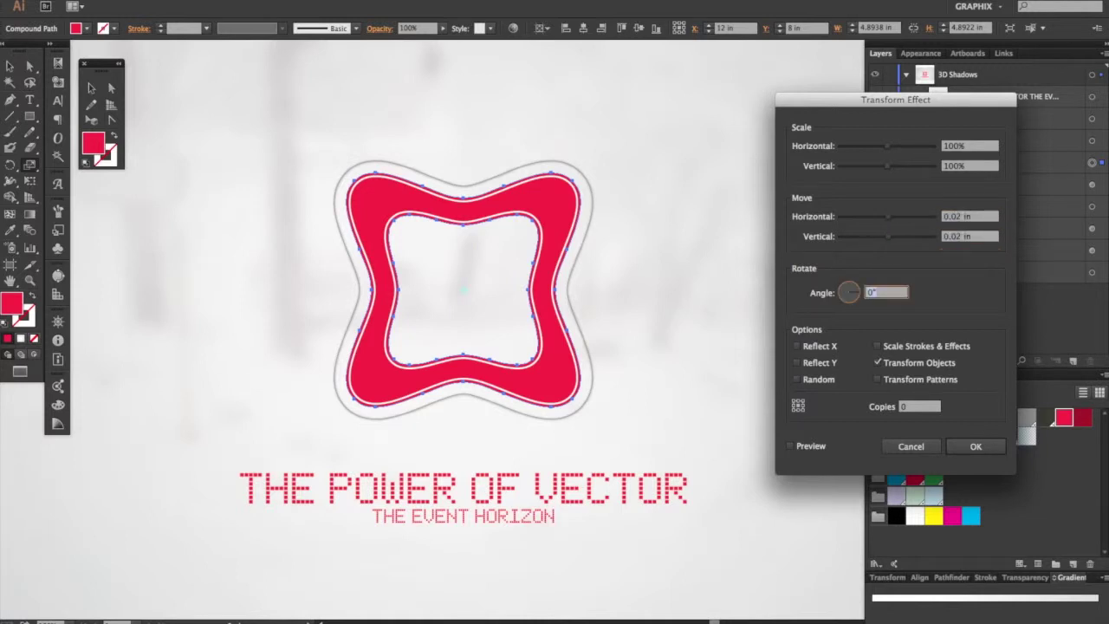
- Set the Transform effect to 3 copies, preview it and apply it to the back copy
click(916, 405)
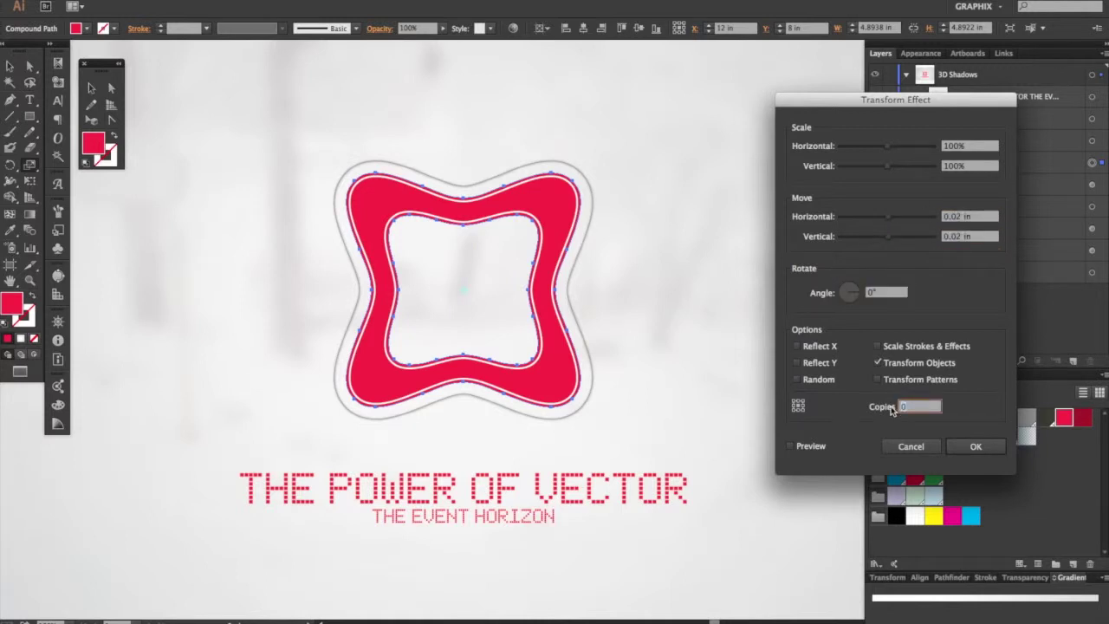
text(3)
click(789, 446)
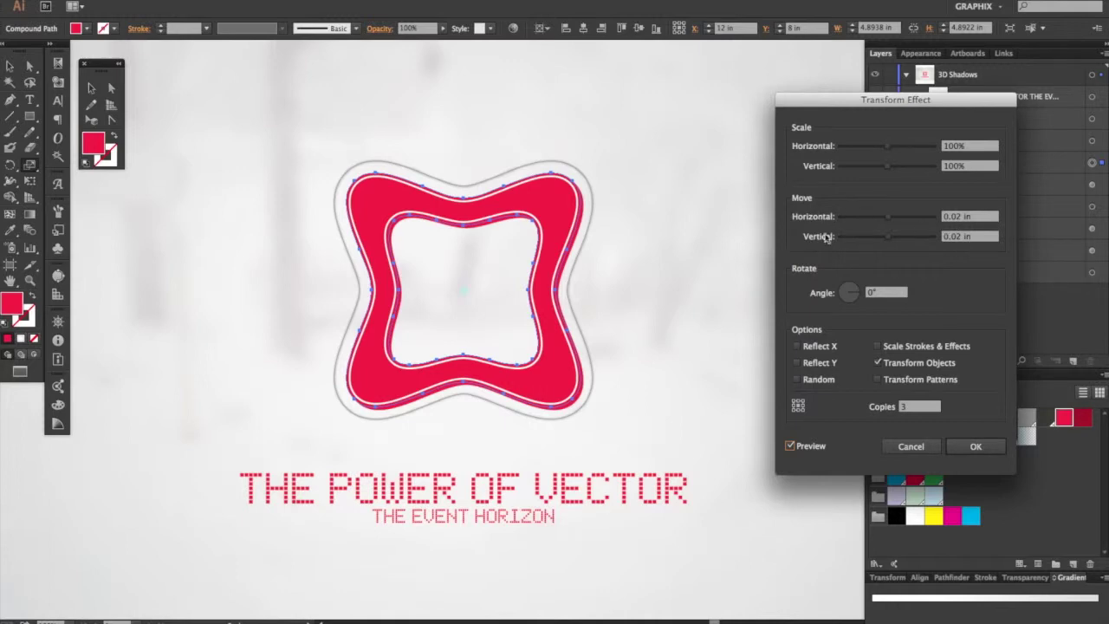
click(977, 446)
- Fill the transformed back copy with the Dark red swatch and deselect it
click(1084, 420)
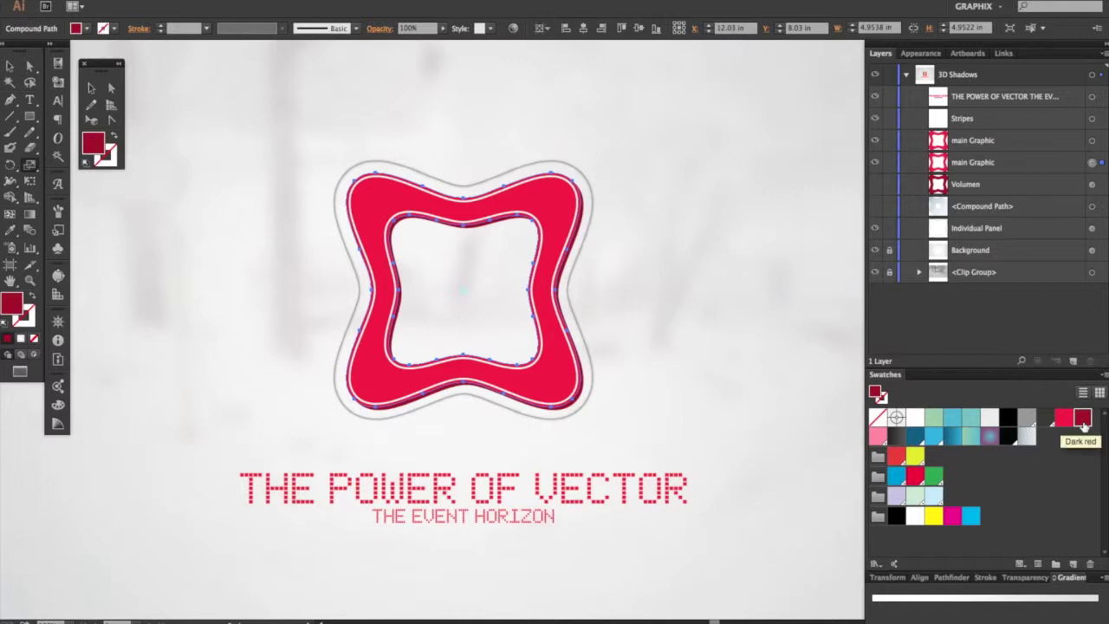
key(v)
key(ctrl+shift+a)
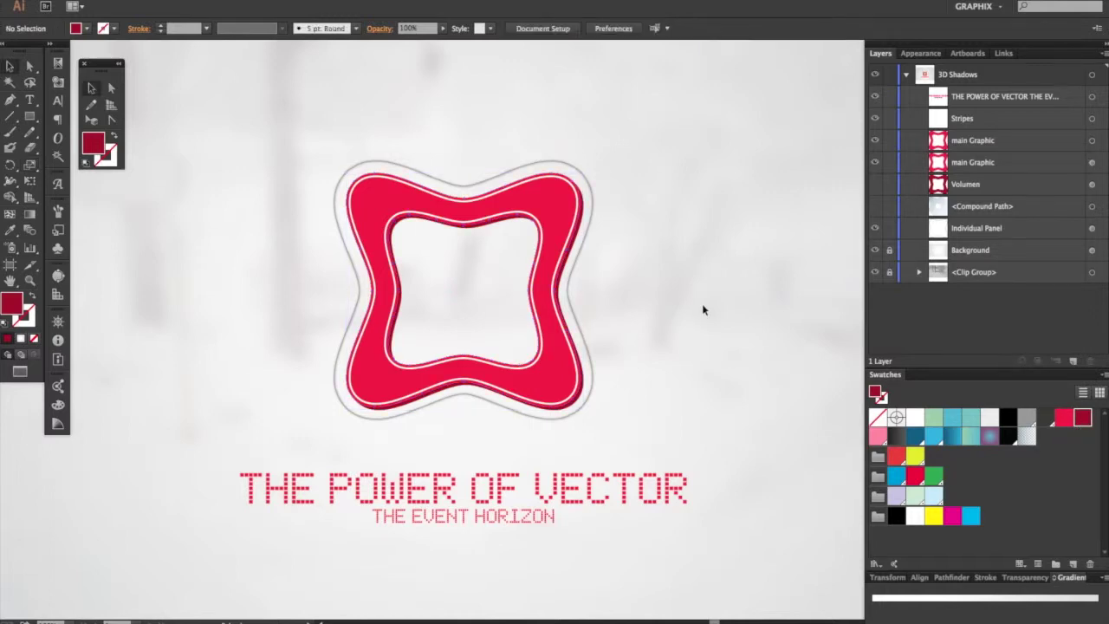
- Paste a duplicate of the dark red main Graphic copy directly behind it
key(ctrl+plus)
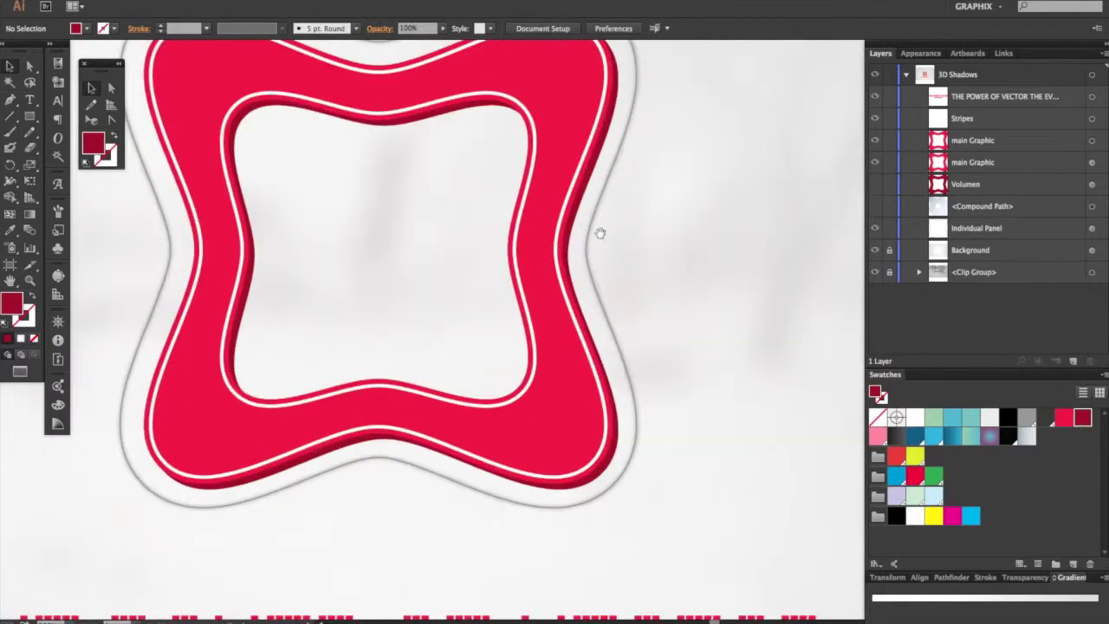
drag(599, 235, 747, 280)
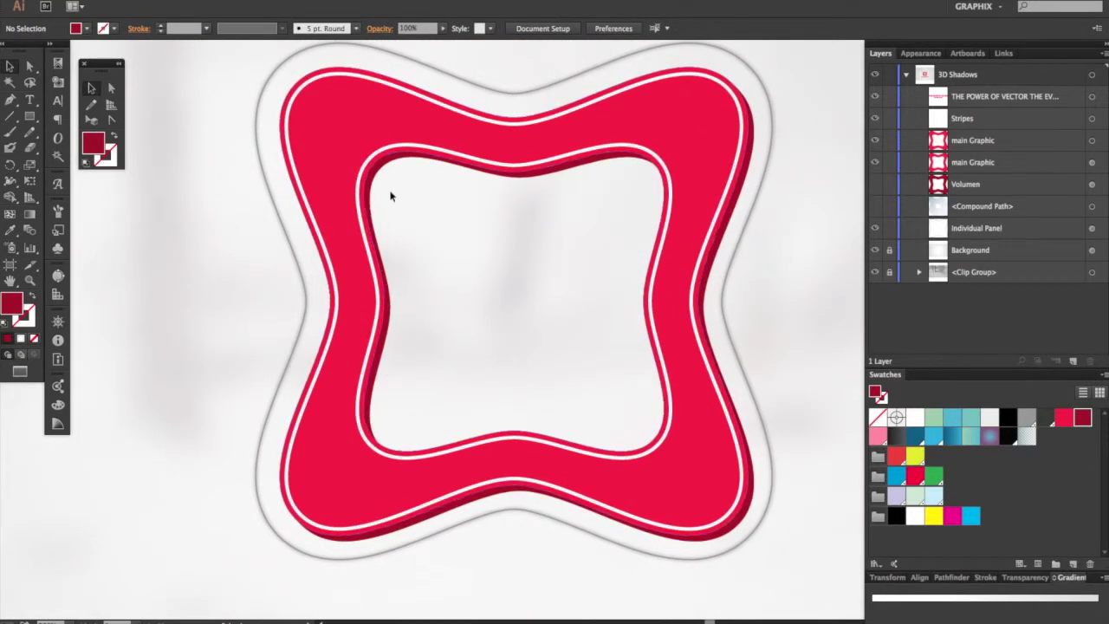
key(ctrl+0)
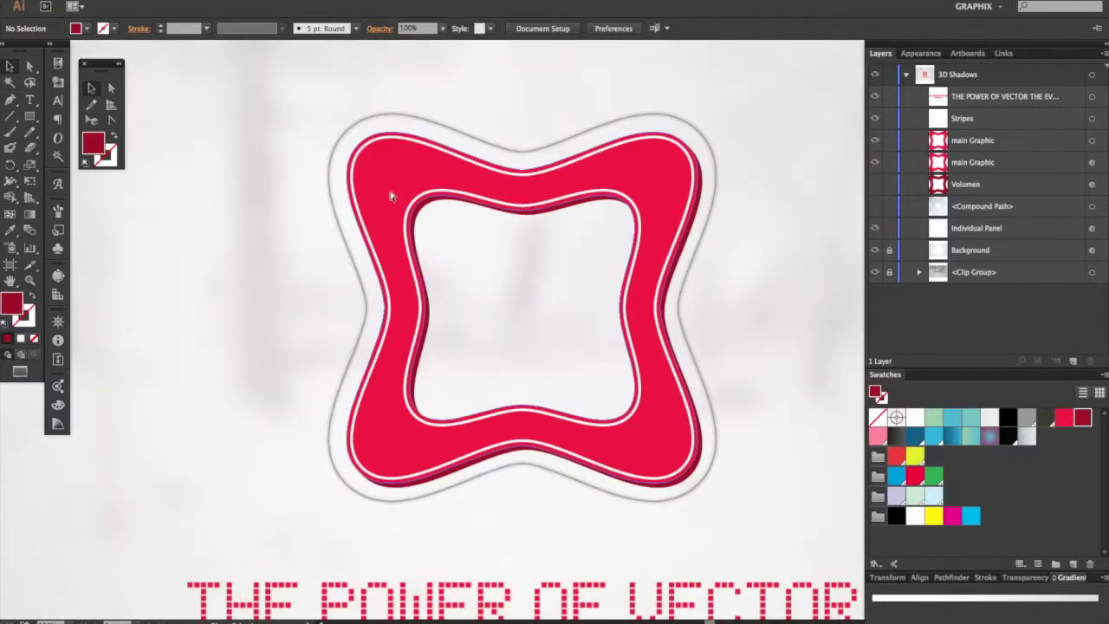
click(515, 272)
drag(514, 272, 460, 248)
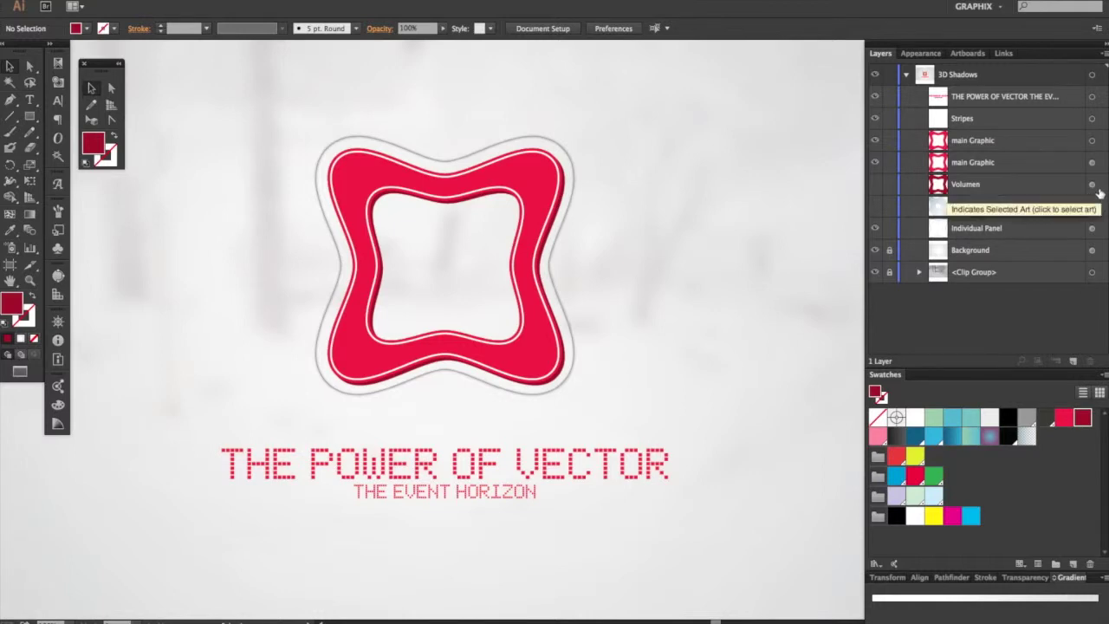
click(1092, 162)
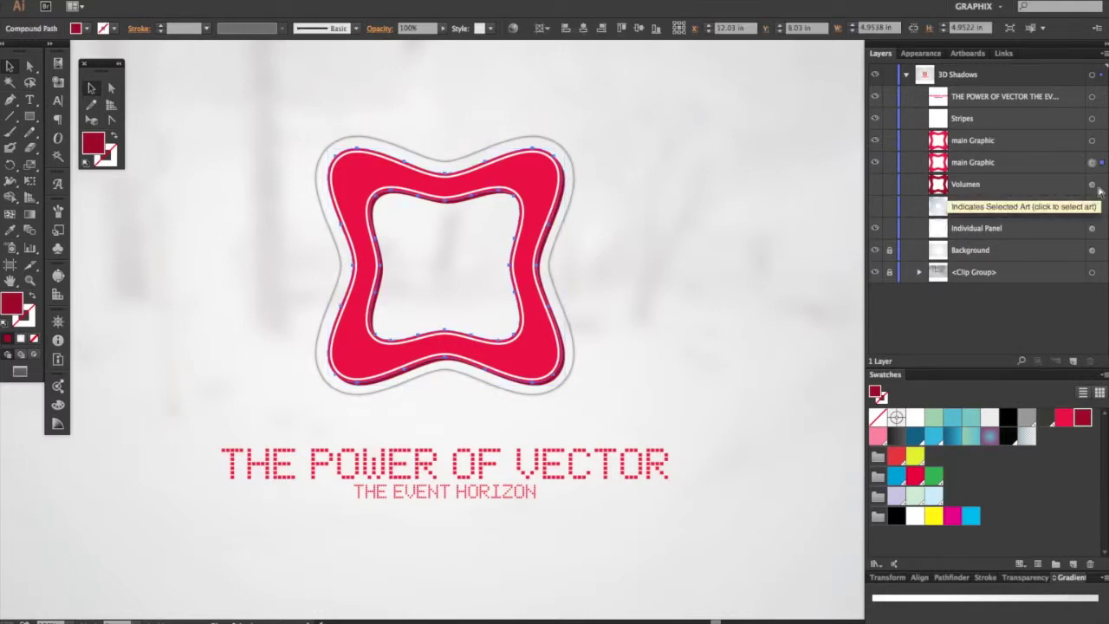
key(super+b)
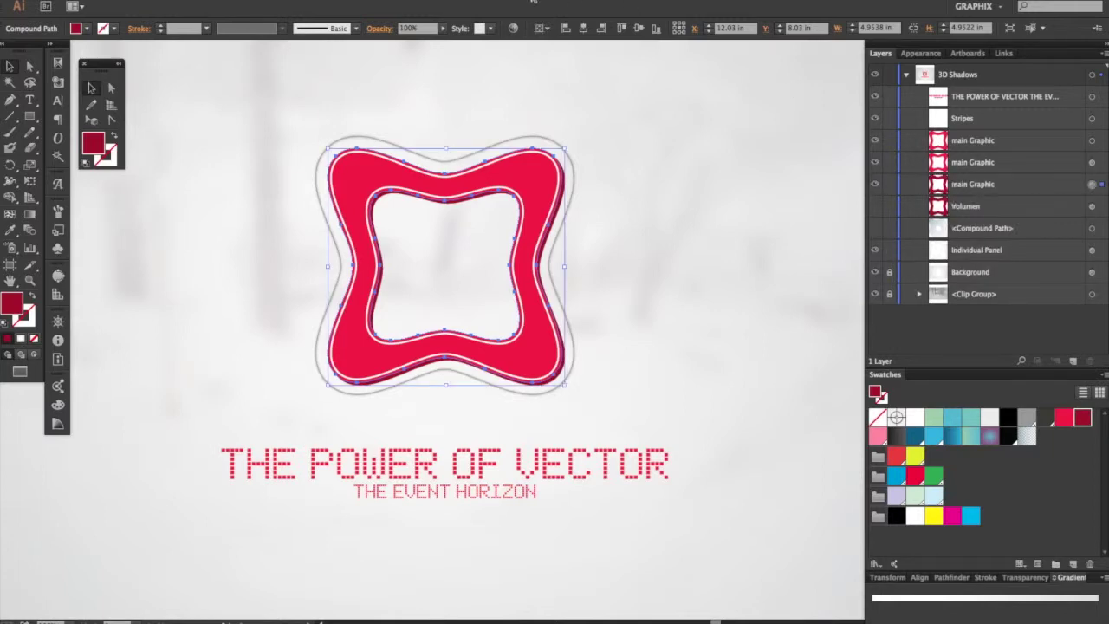
- Reopen the existing Transform effect on the rear main Graphic copy, set it to 50 copies and preview it
click(272, 1)
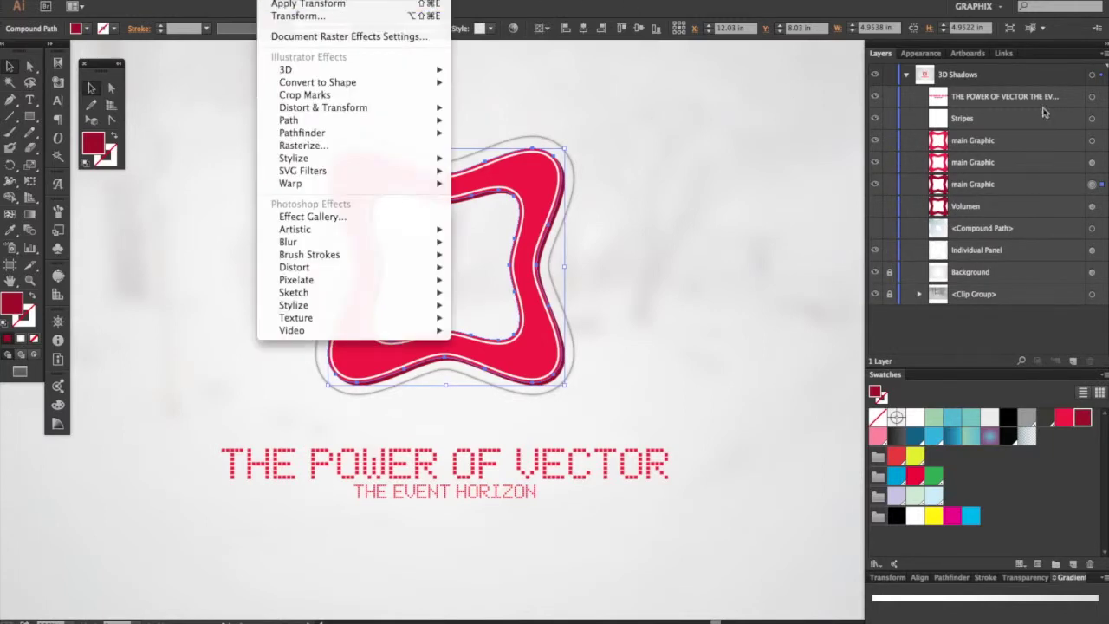
click(706, 85)
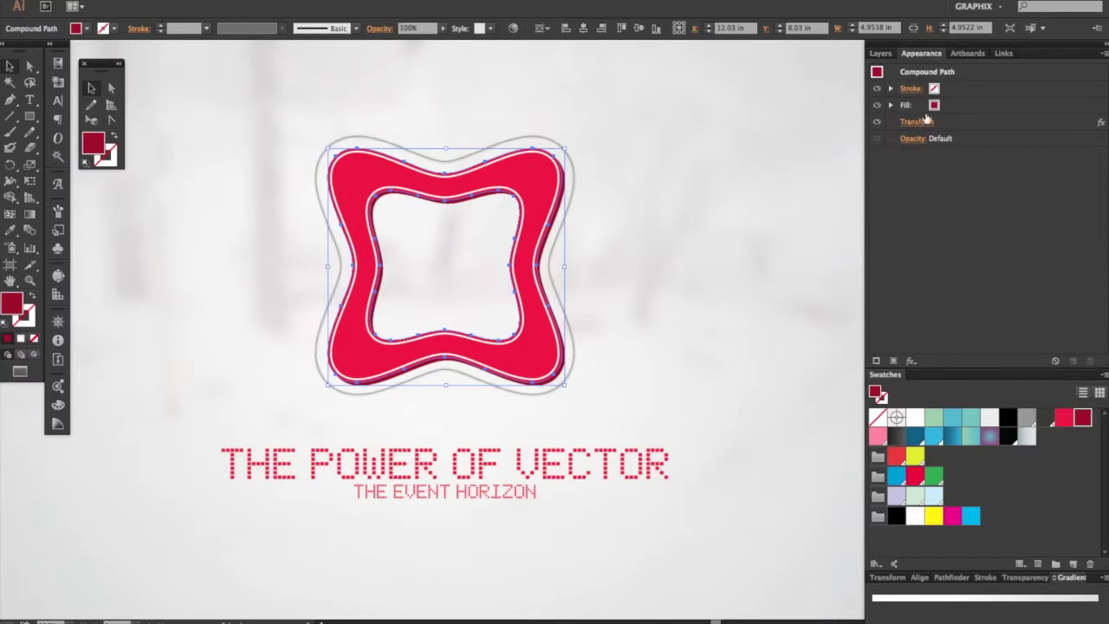
click(925, 124)
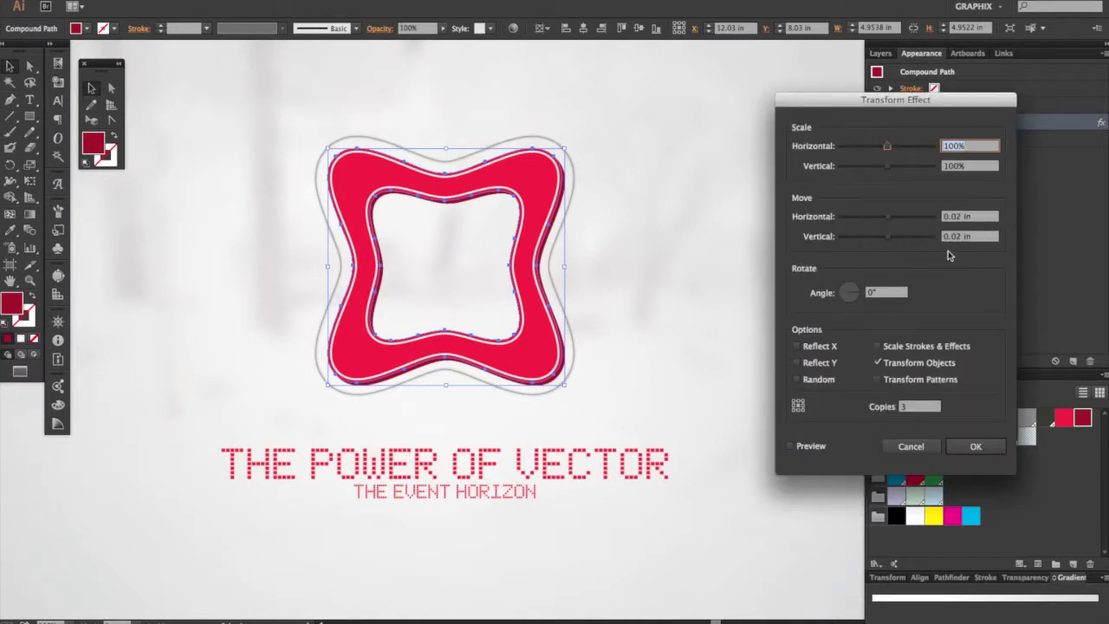
click(900, 406)
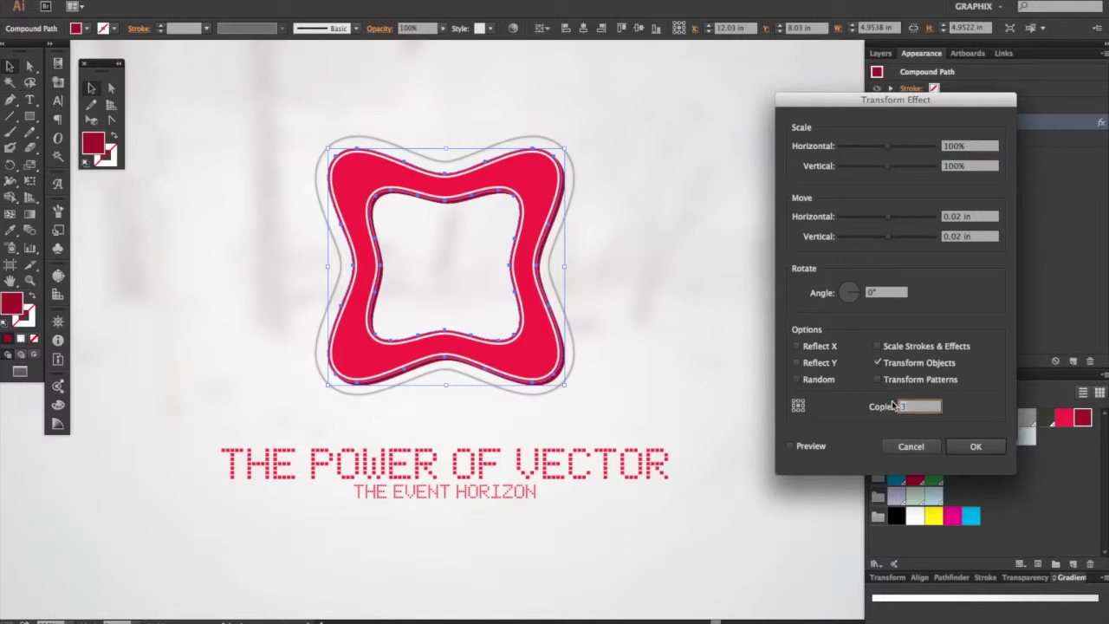
text(50)
click(812, 447)
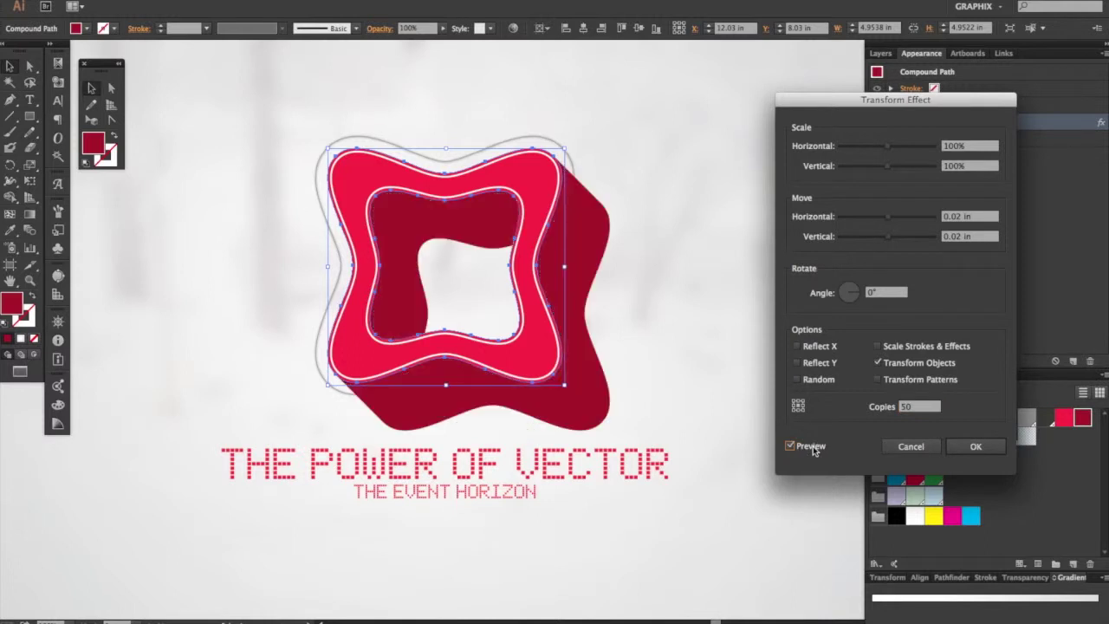
- Increase the Transform effect to 60 copies and apply it to the rear main Graphic copy
click(899, 409)
text(60)
click(807, 445)
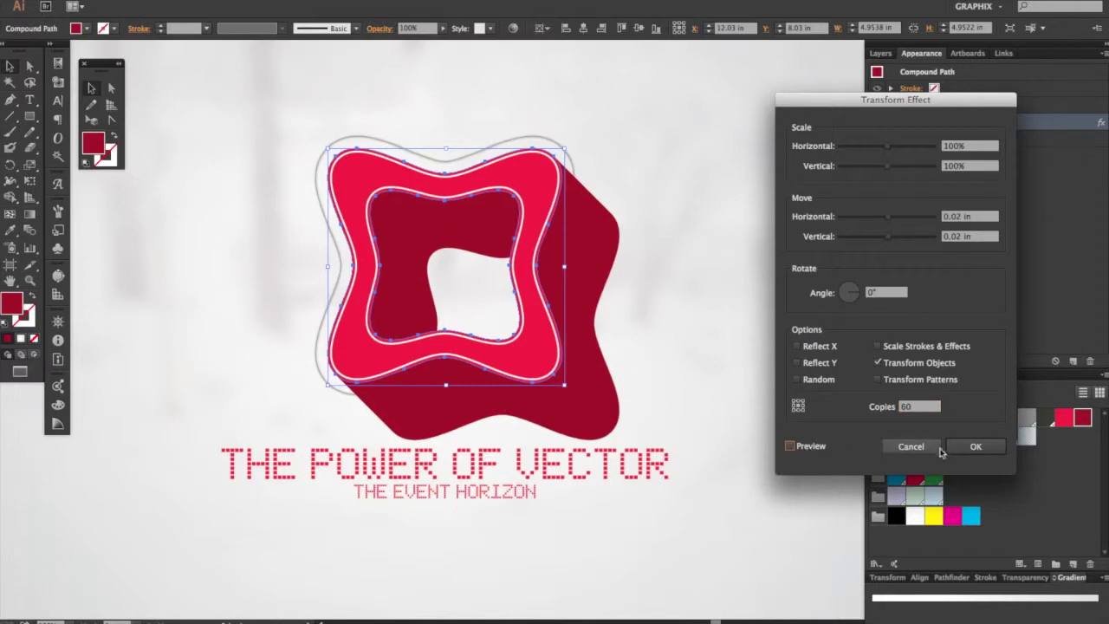
click(975, 447)
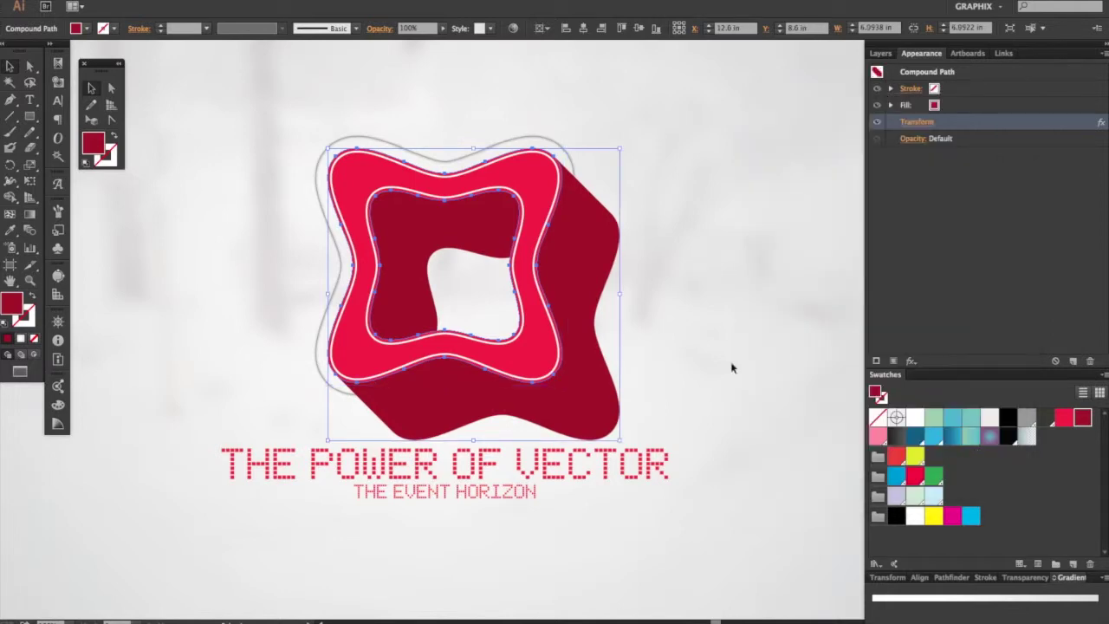
- Expand the appearance of the 60-copy main Graphic and unite the resulting shapes with Pathfinder
click(882, 54)
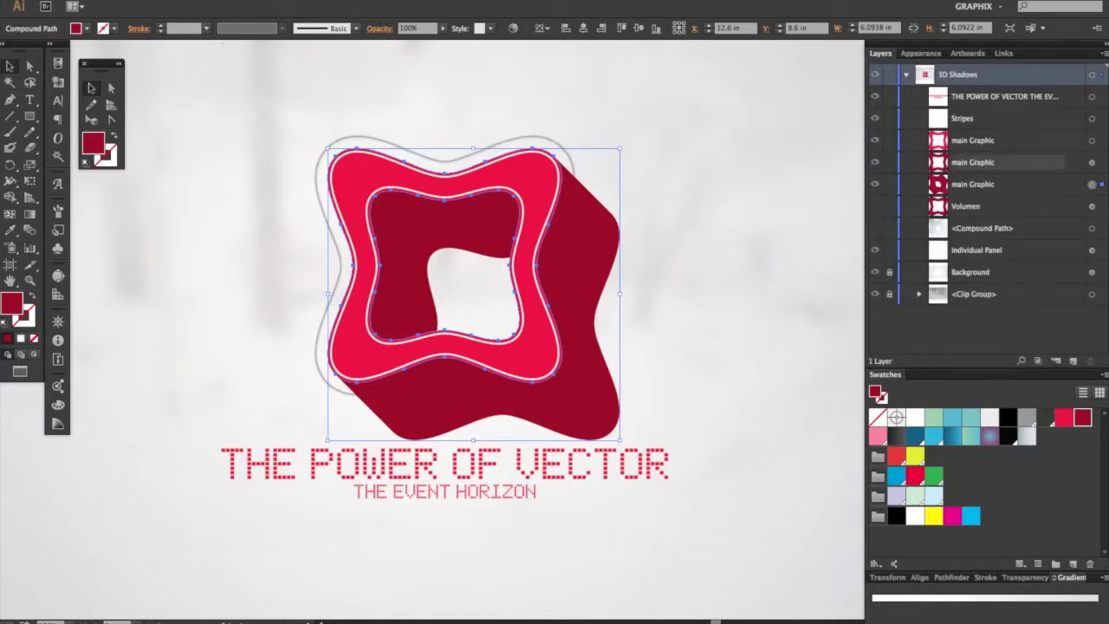
click(162, 0)
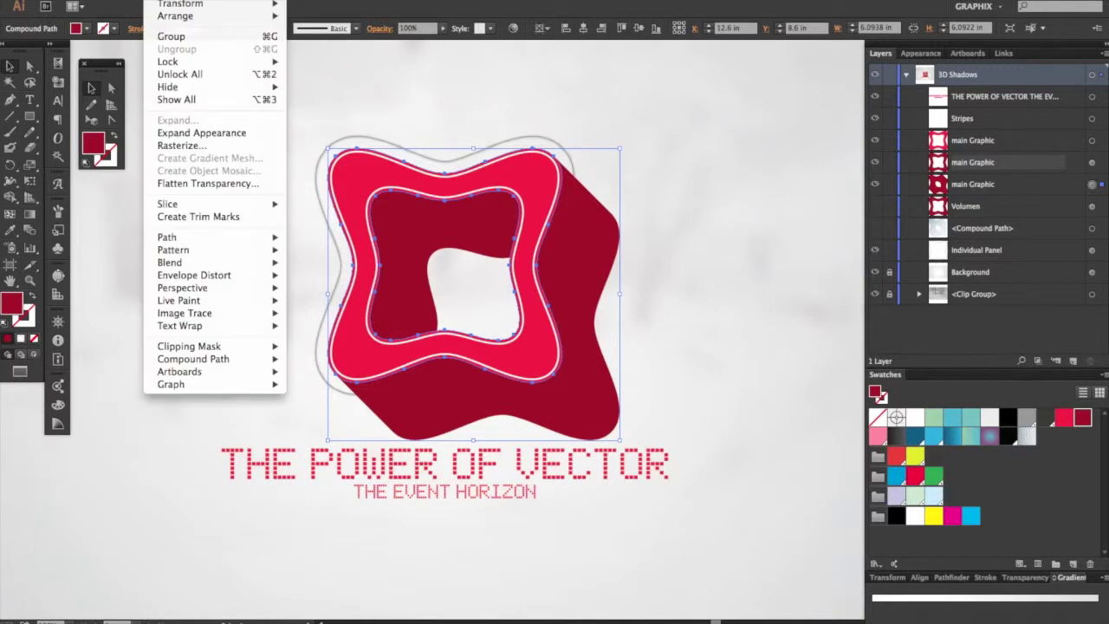
click(199, 133)
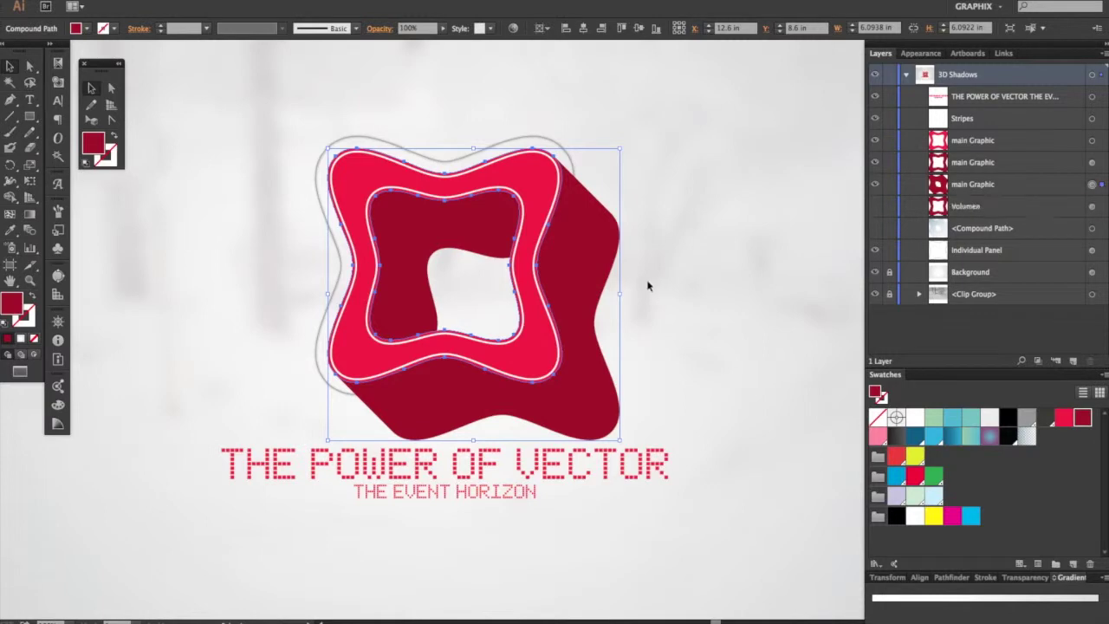
click(158, 1)
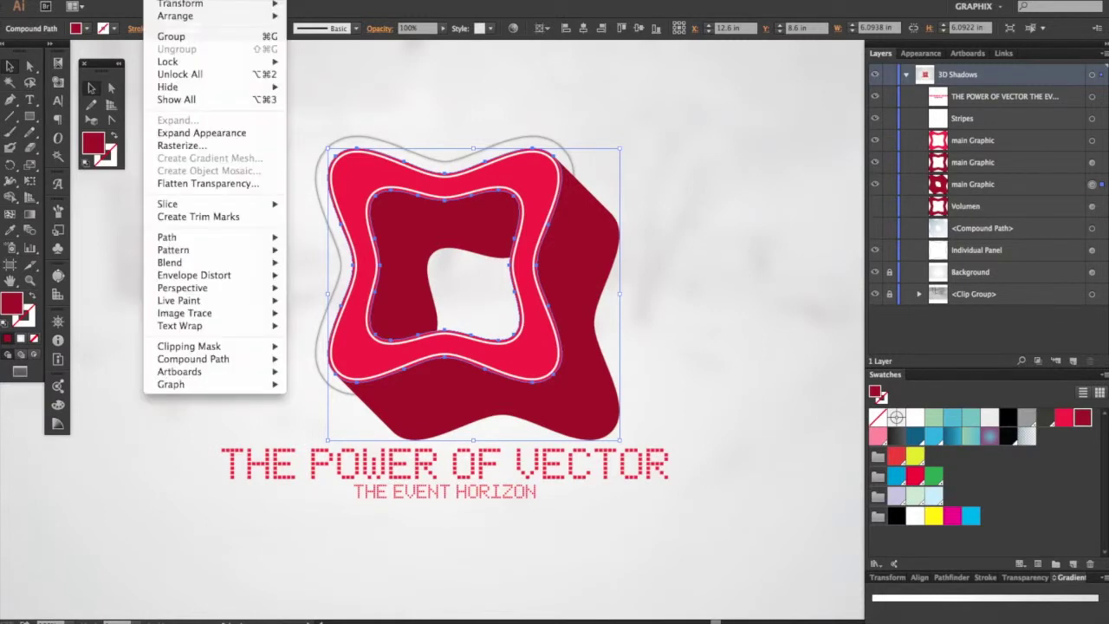
click(189, 135)
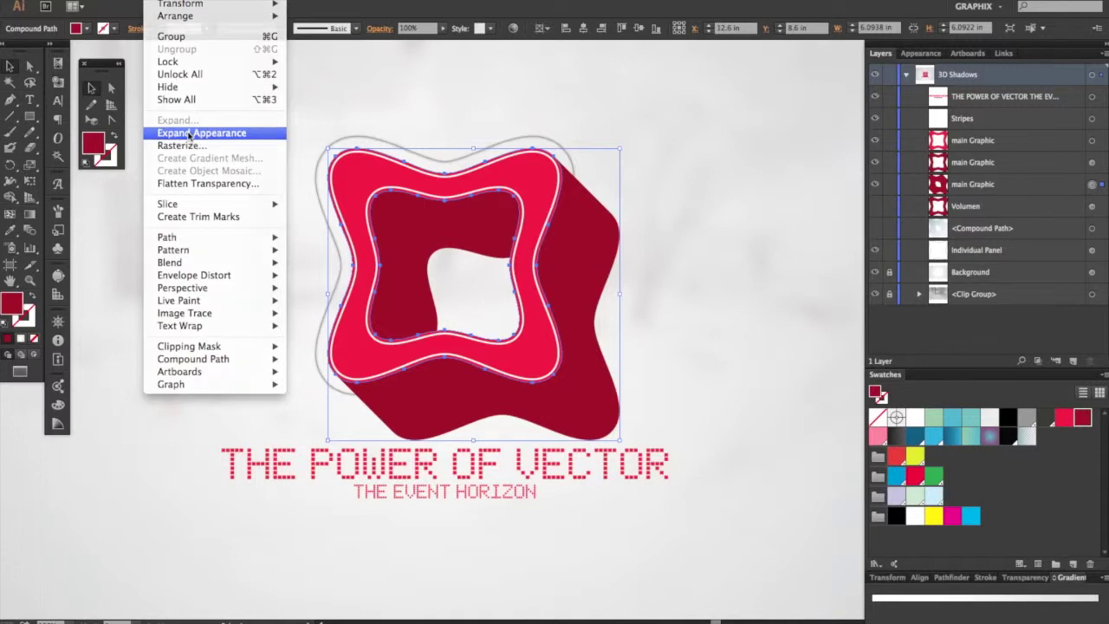
click(952, 578)
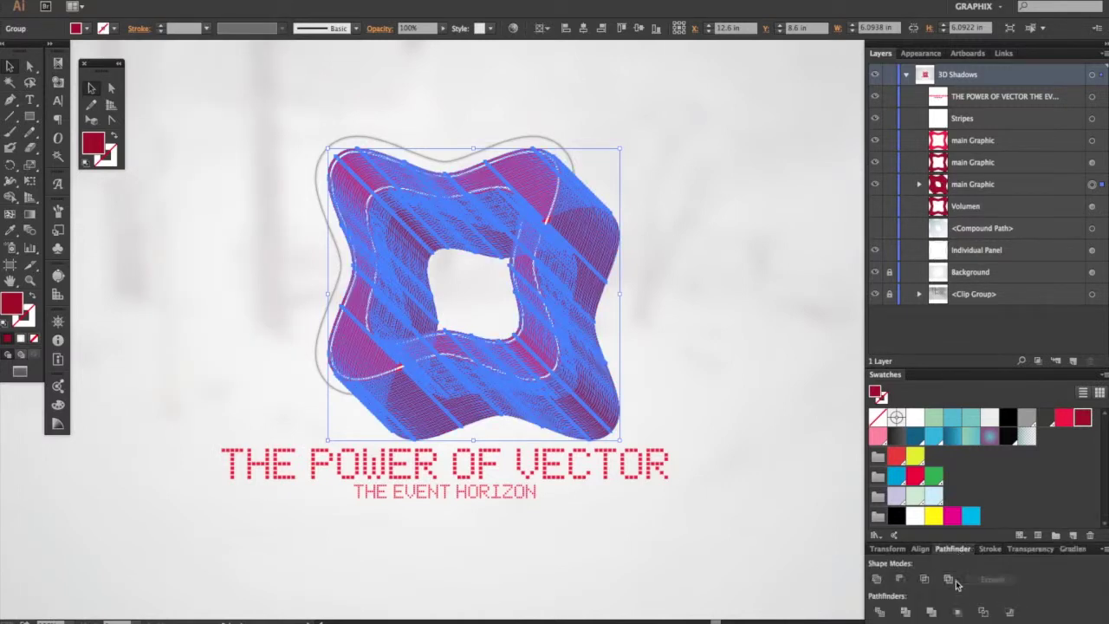
click(877, 579)
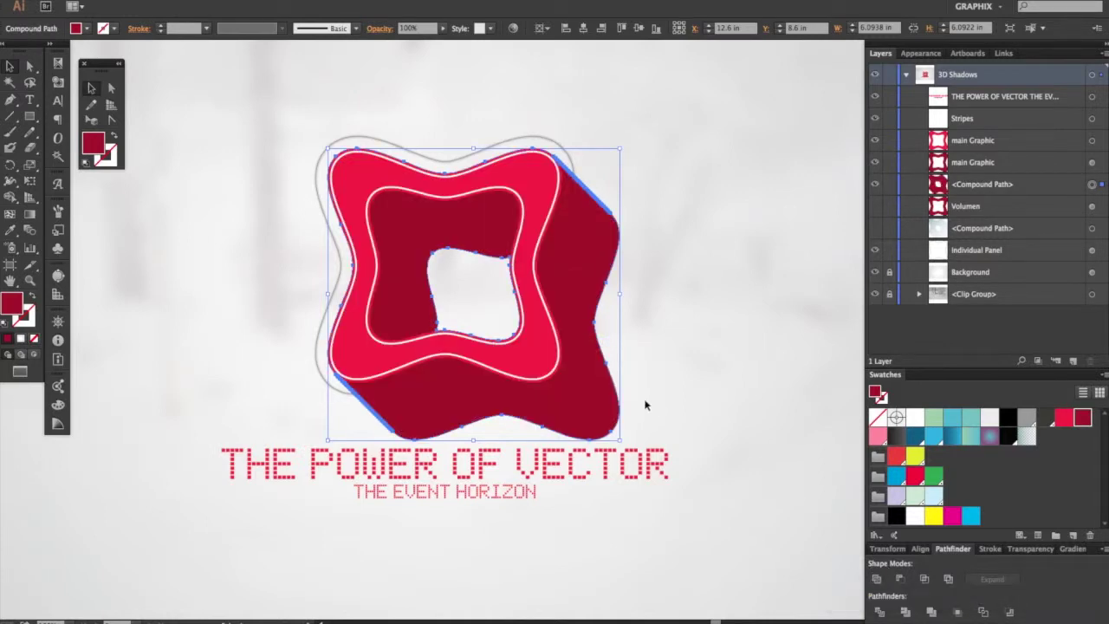
- Simplify the united compound path with 98% curve precision, previewing it before applying
click(190, 0)
mouse_move(190, 245)
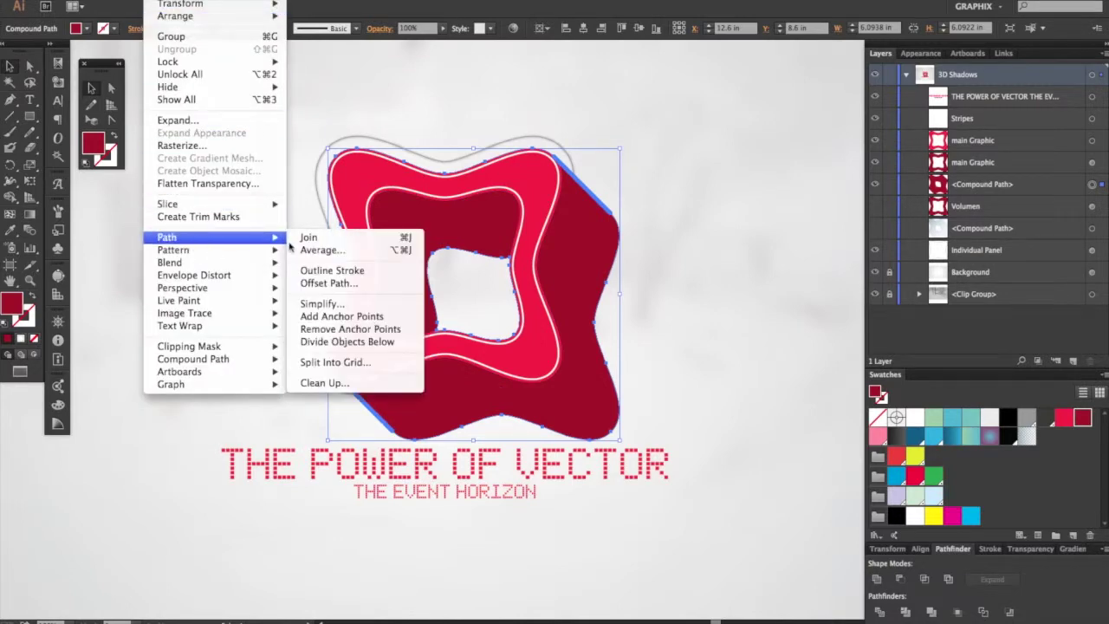
click(337, 301)
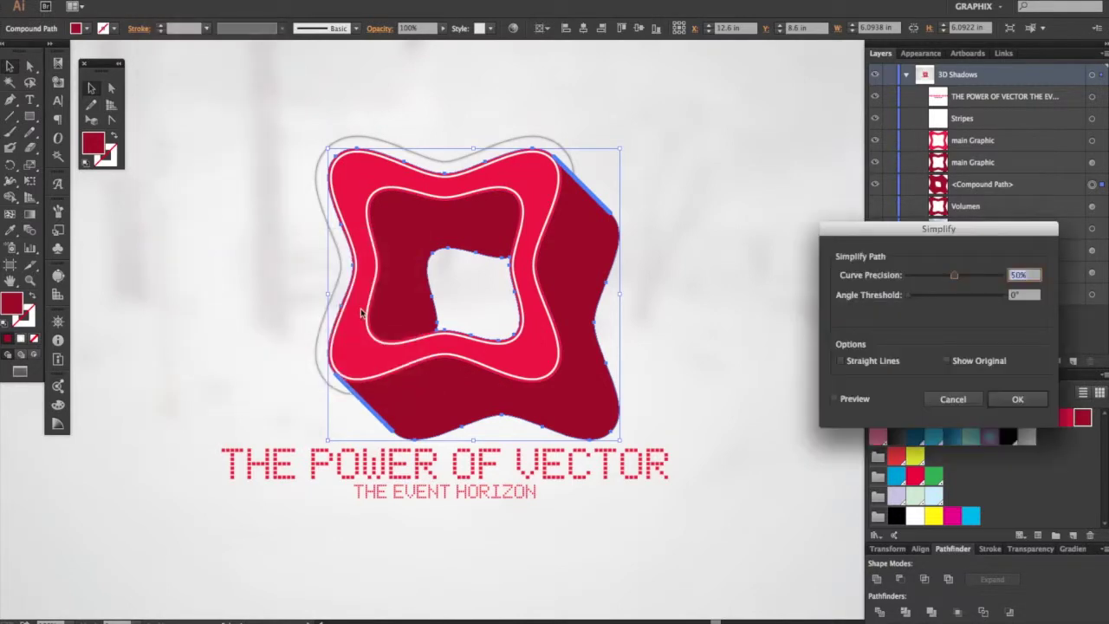
text(95)
key(BackSpace)
text(8)
click(849, 404)
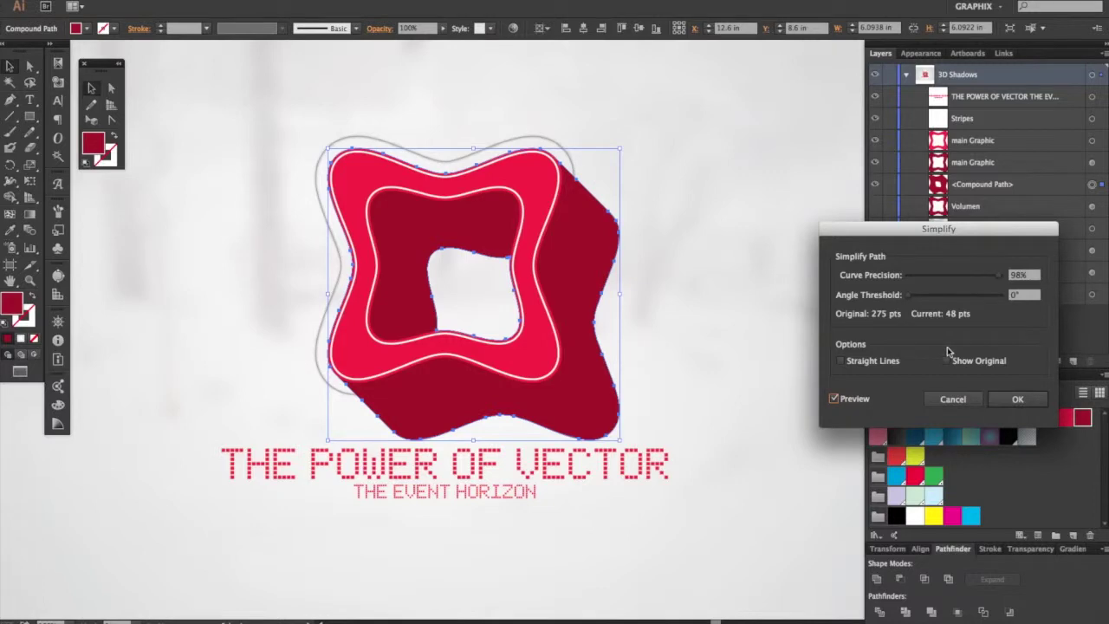
click(1021, 397)
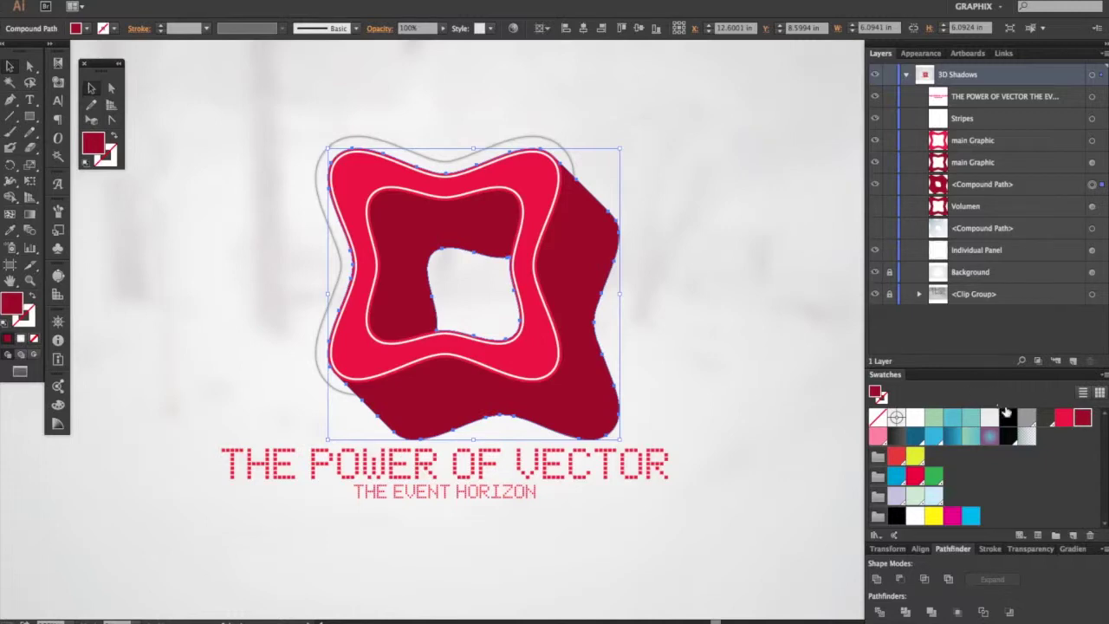
- Fill the shadow path with the light grey-blue gradient swatch, run the gradient diagonally from its upper-left to its lower-right corner, and deselect it
click(1027, 435)
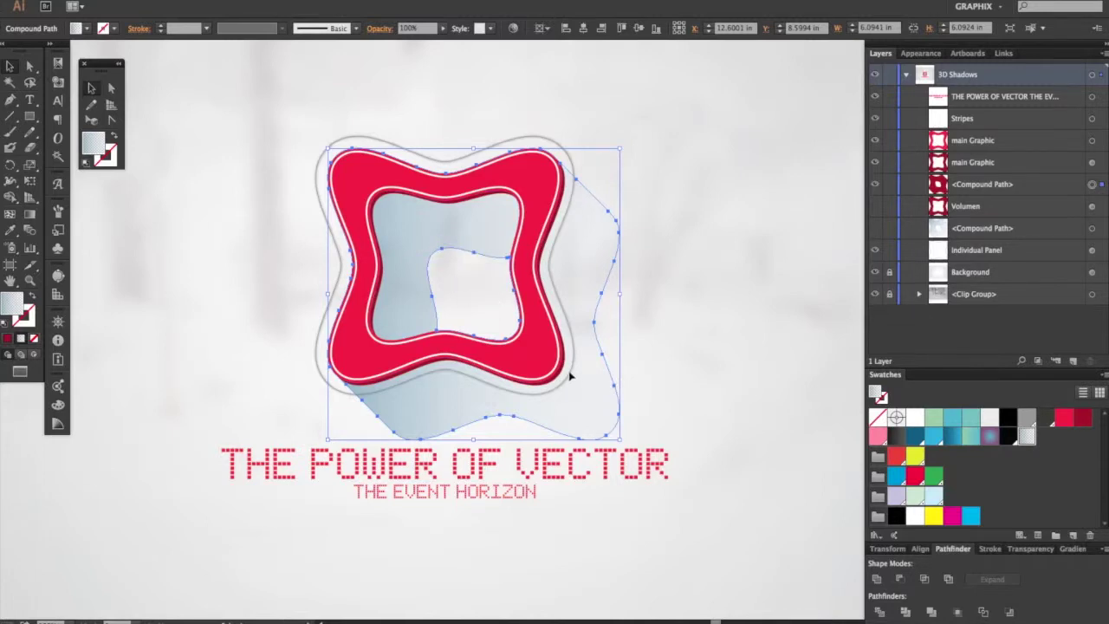
key(g)
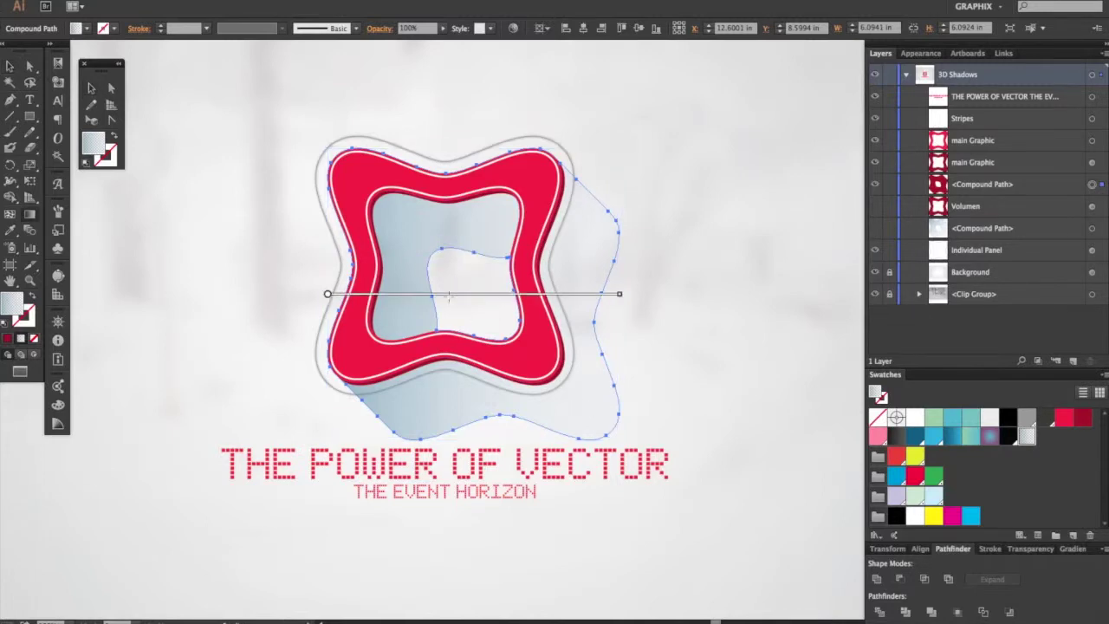
mouse_move(334, 143)
mouse_down()
mouse_move(550, 329)
mouse_move(606, 404)
mouse_move(611, 436)
mouse_up()
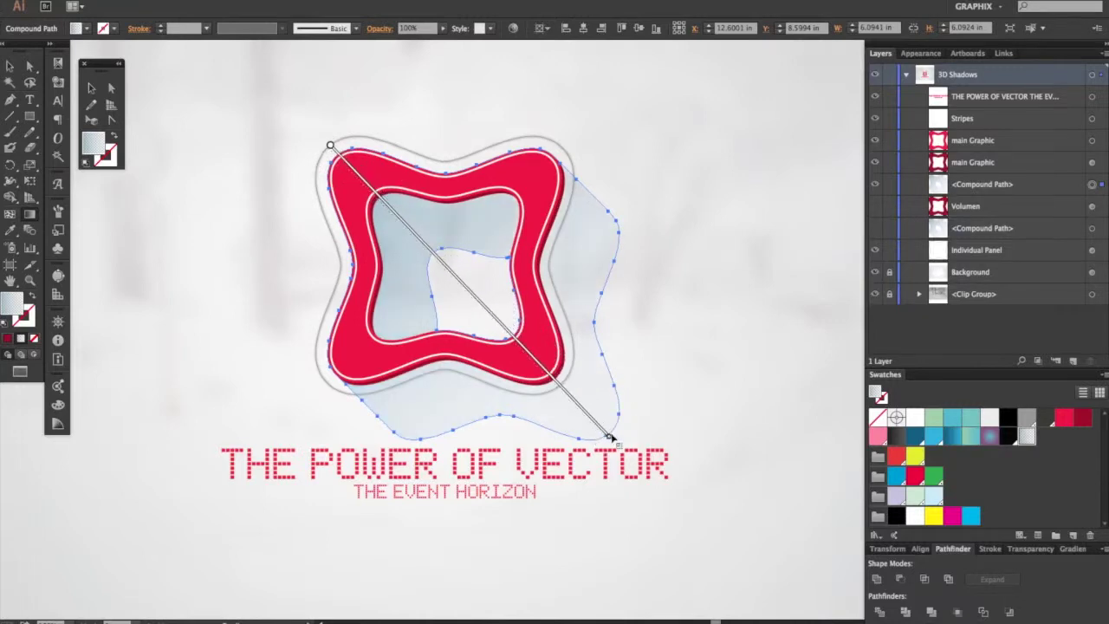
key(v)
click(715, 367)
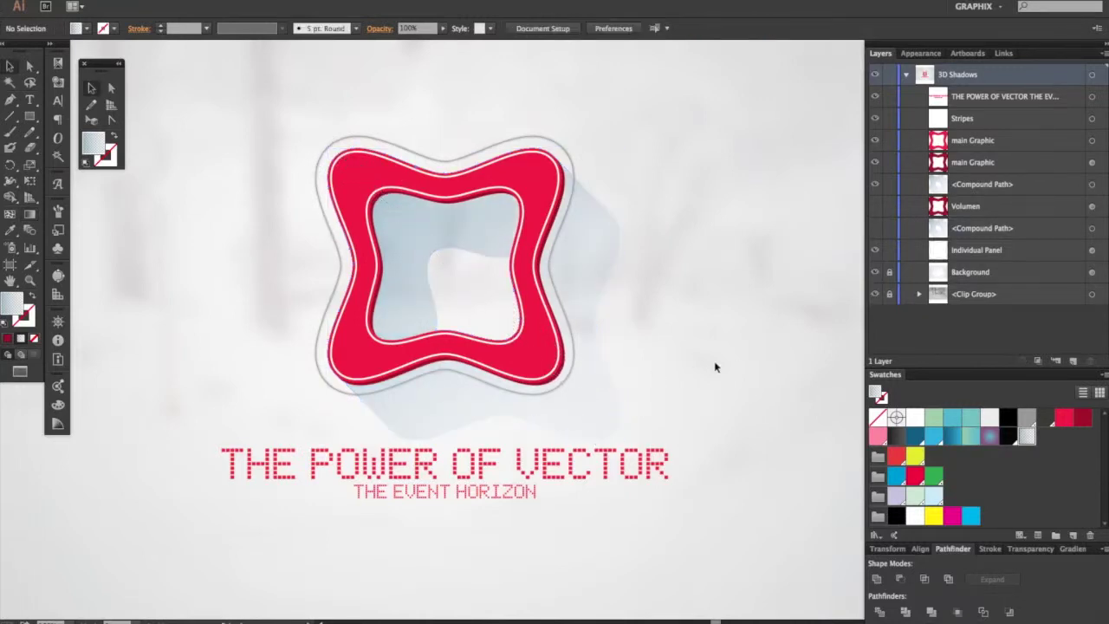
- Examine the long shadow behind the graphic on the whole artboard and up close, with the side panels collapsed
key(super+minus)
key(super+minus)
drag(662, 351, 665, 377)
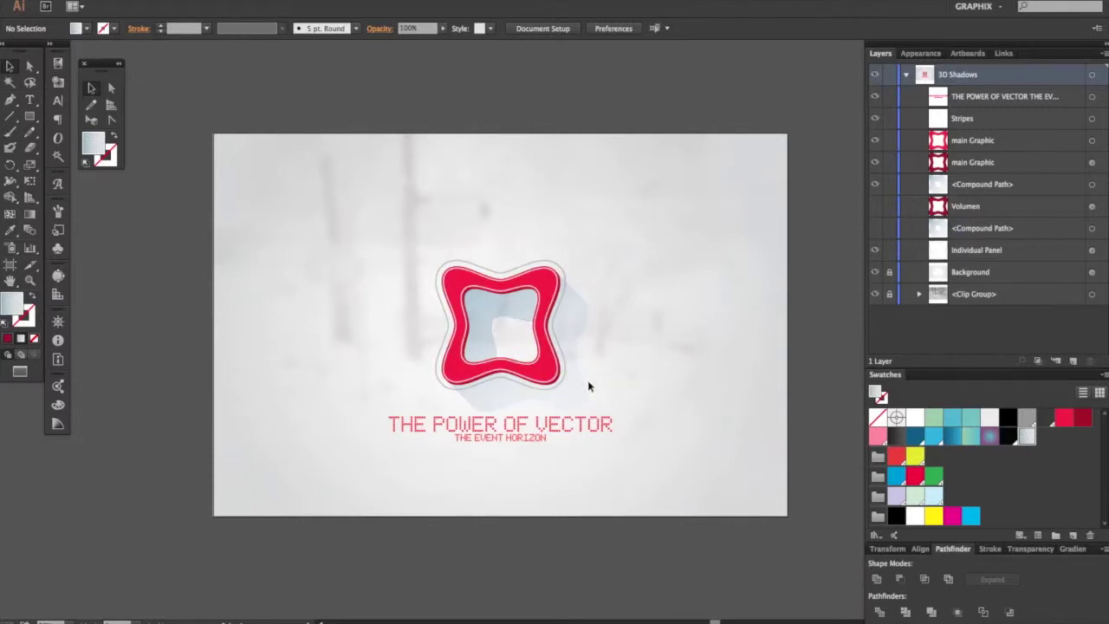
key(super+plus)
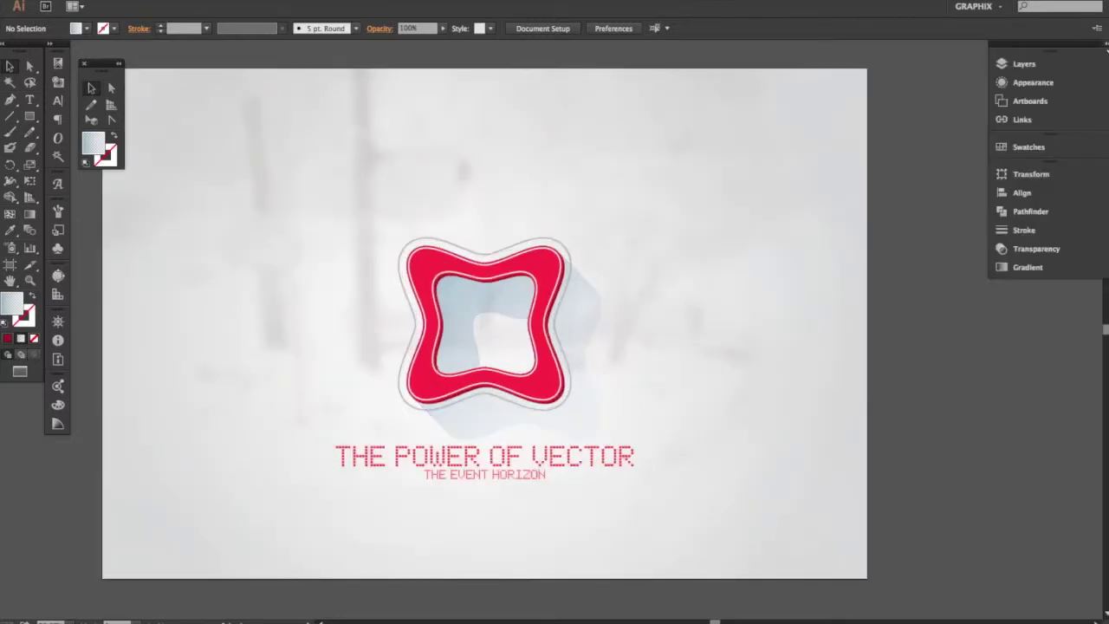
click(1103, 43)
drag(866, 171, 910, 173)
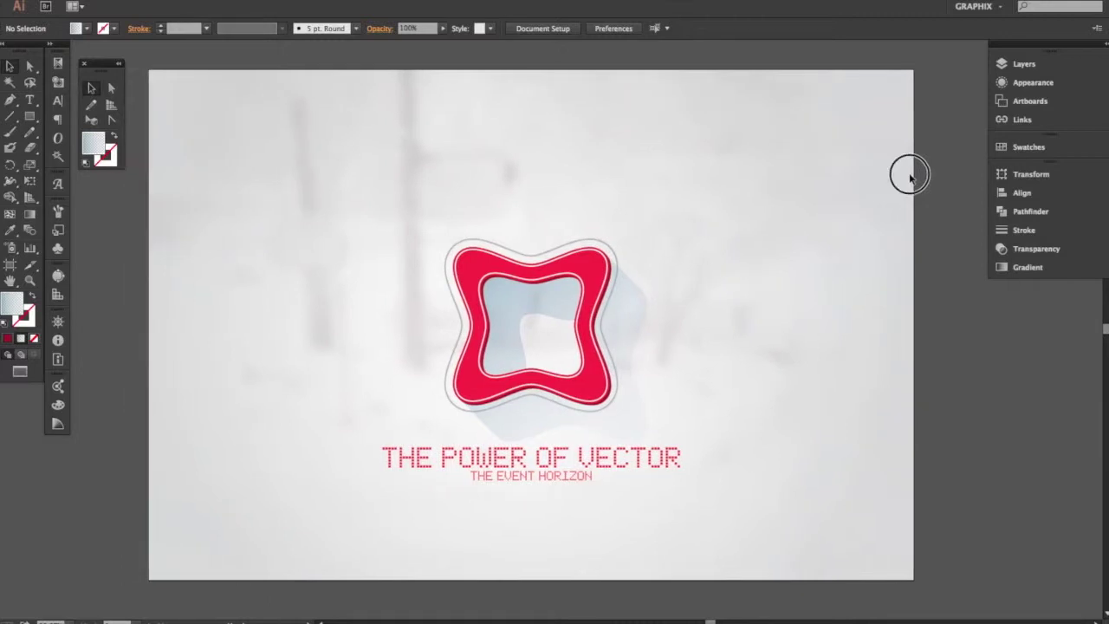
key(ctrl+equal)
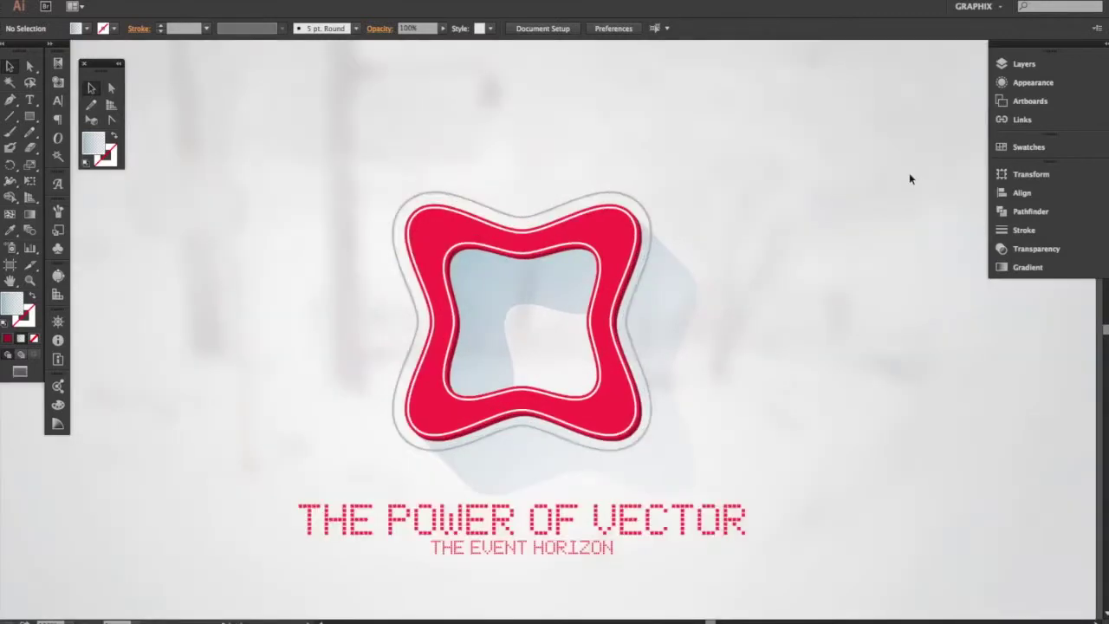
drag(809, 217, 823, 173)
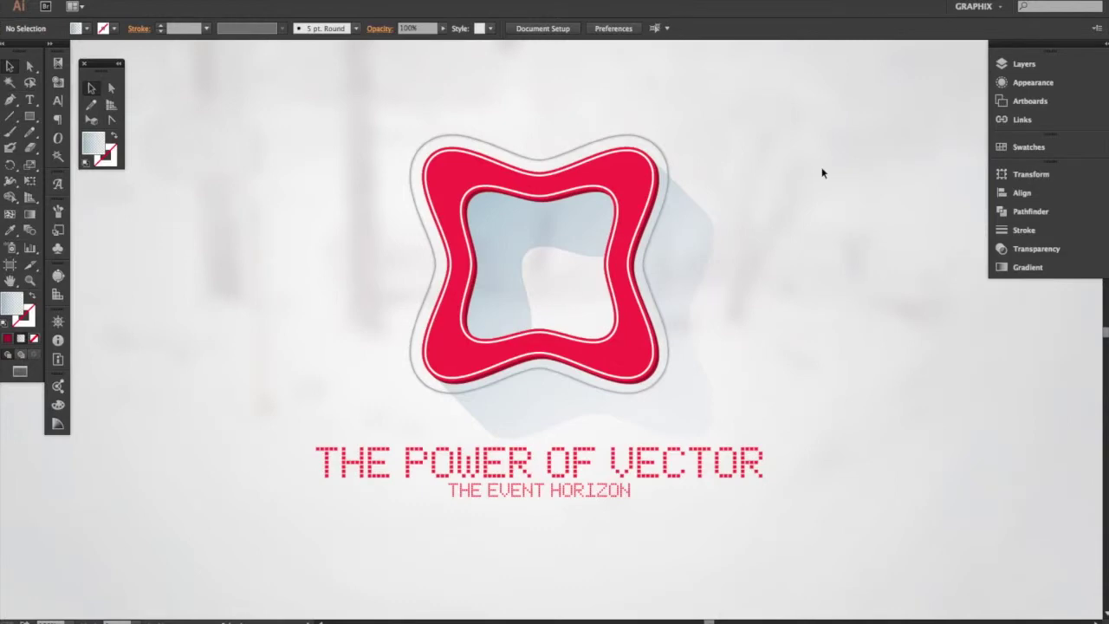